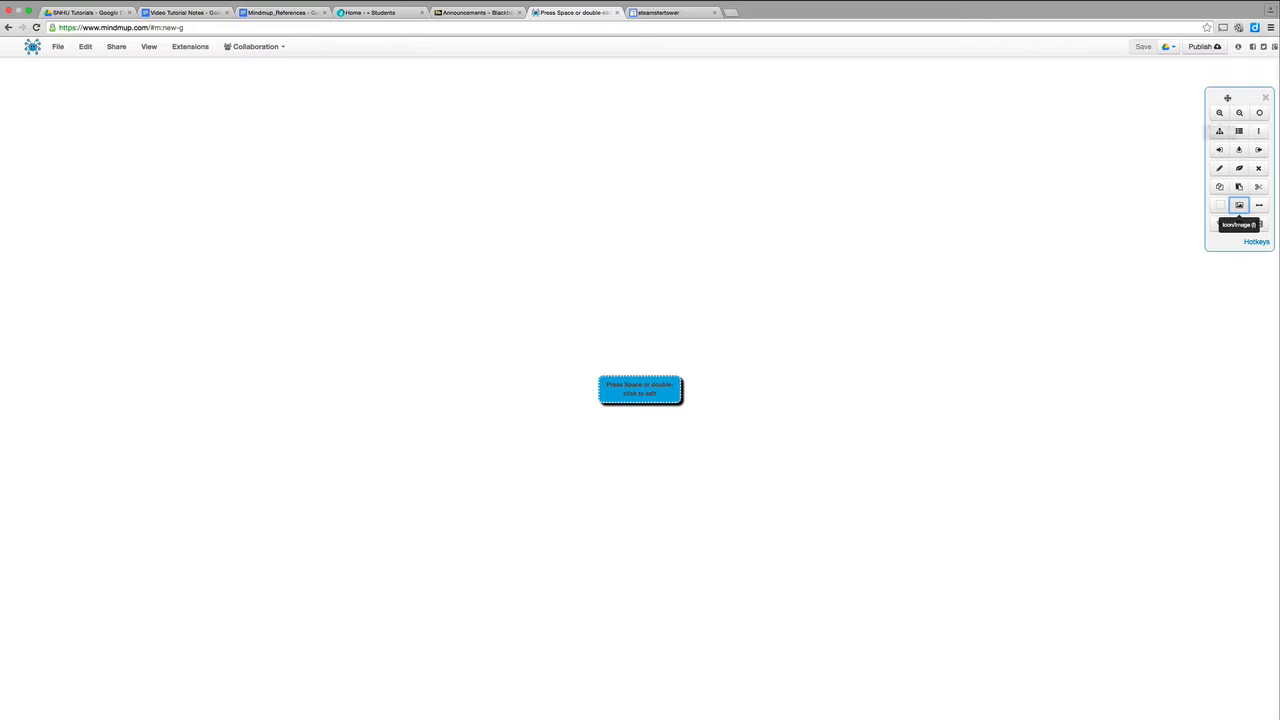
Move and hide the floating toolbar, and show it again.
left_click_drag(1228, 99, 981, 104)
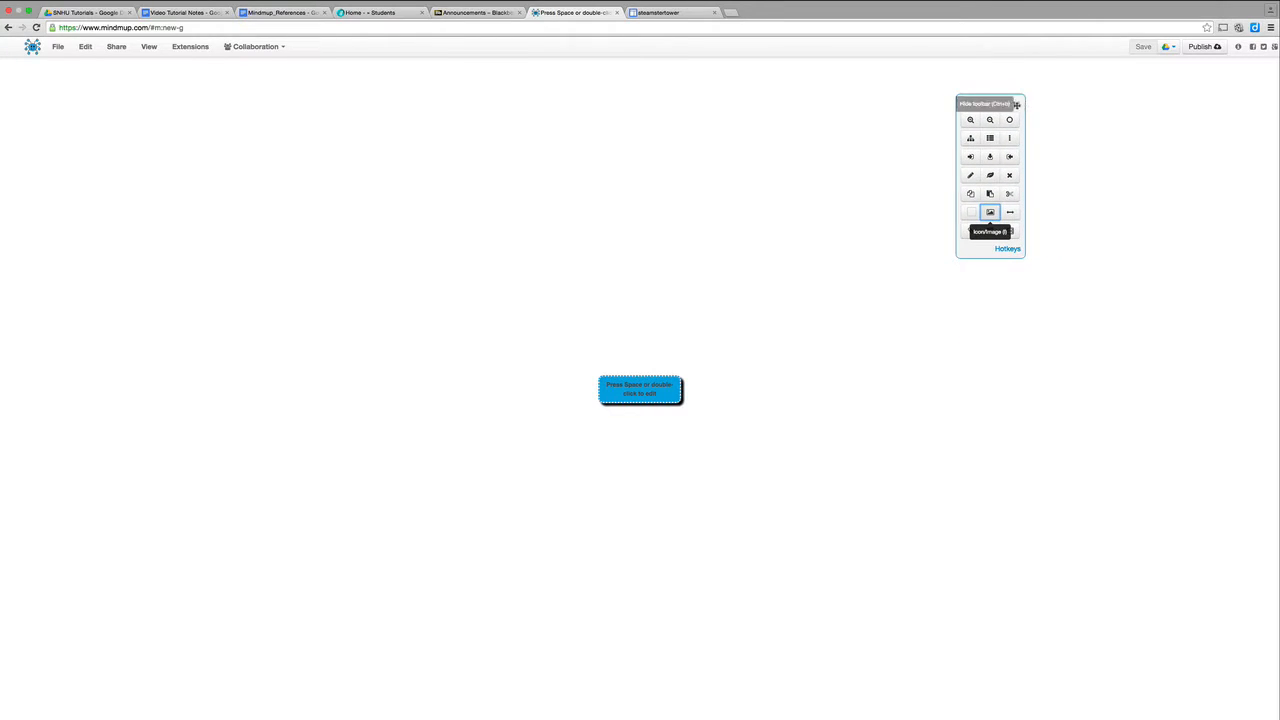
left_click(1018, 104)
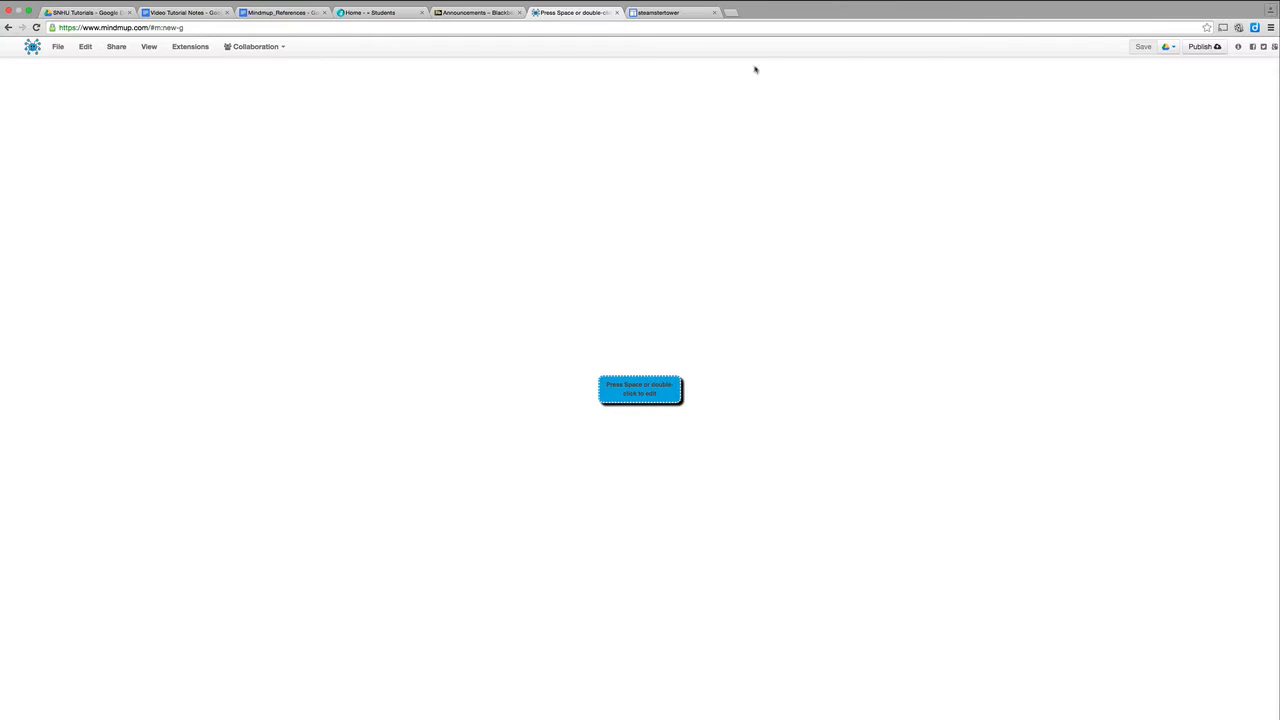
left_click(151, 47)
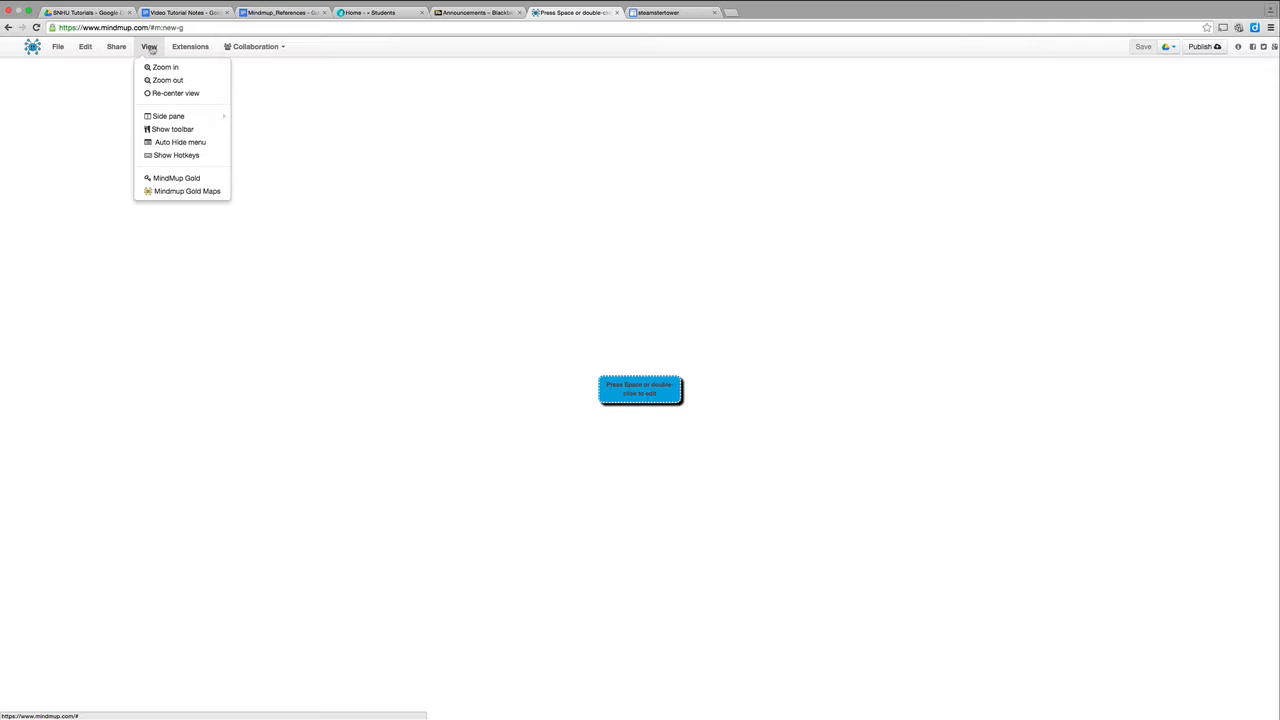
left_click(176, 129)
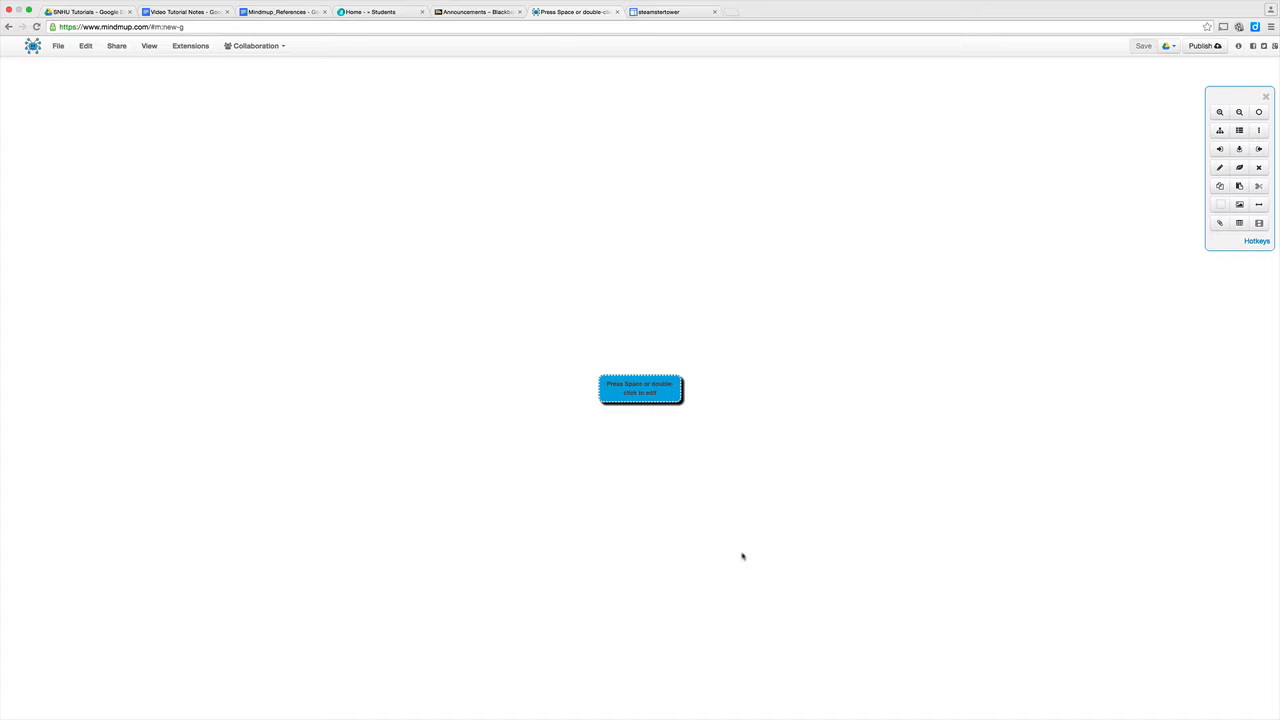
Shift the central node to the upper middle of the canvas, consulting the steamstertower site in between.
left_click(654, 397)
left_click_drag(652, 396, 651, 262)
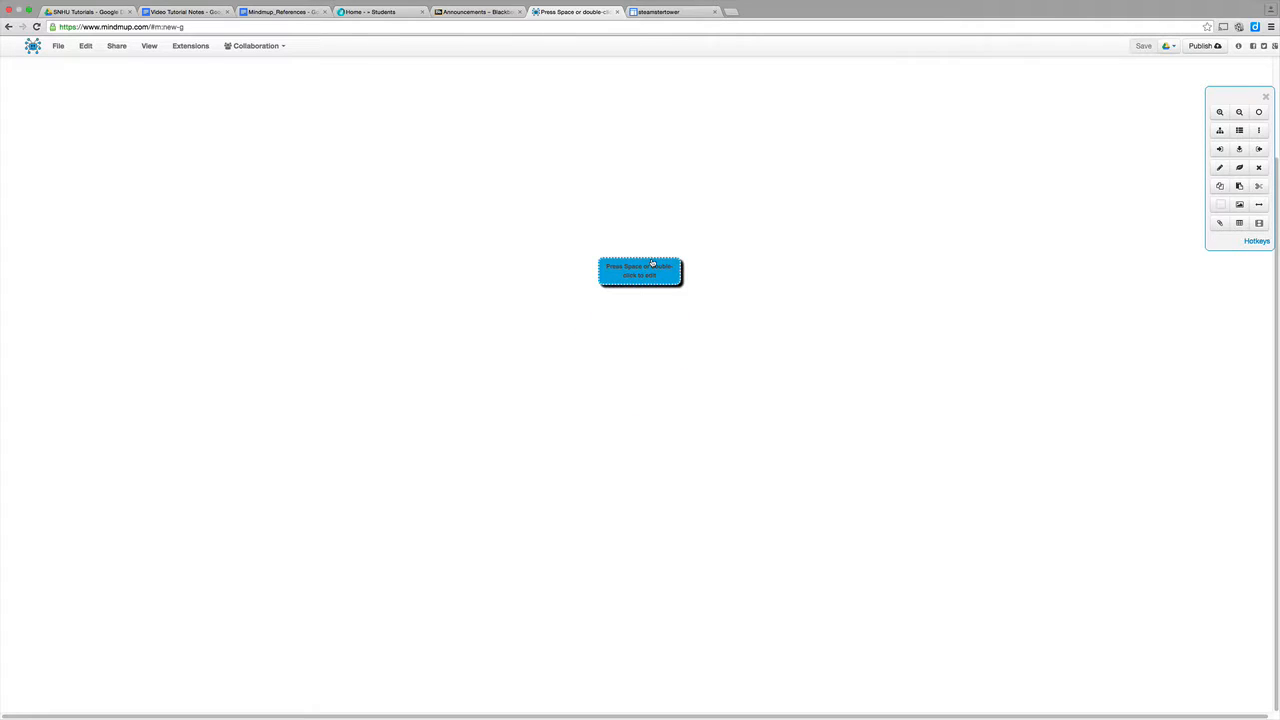
left_click(659, 12)
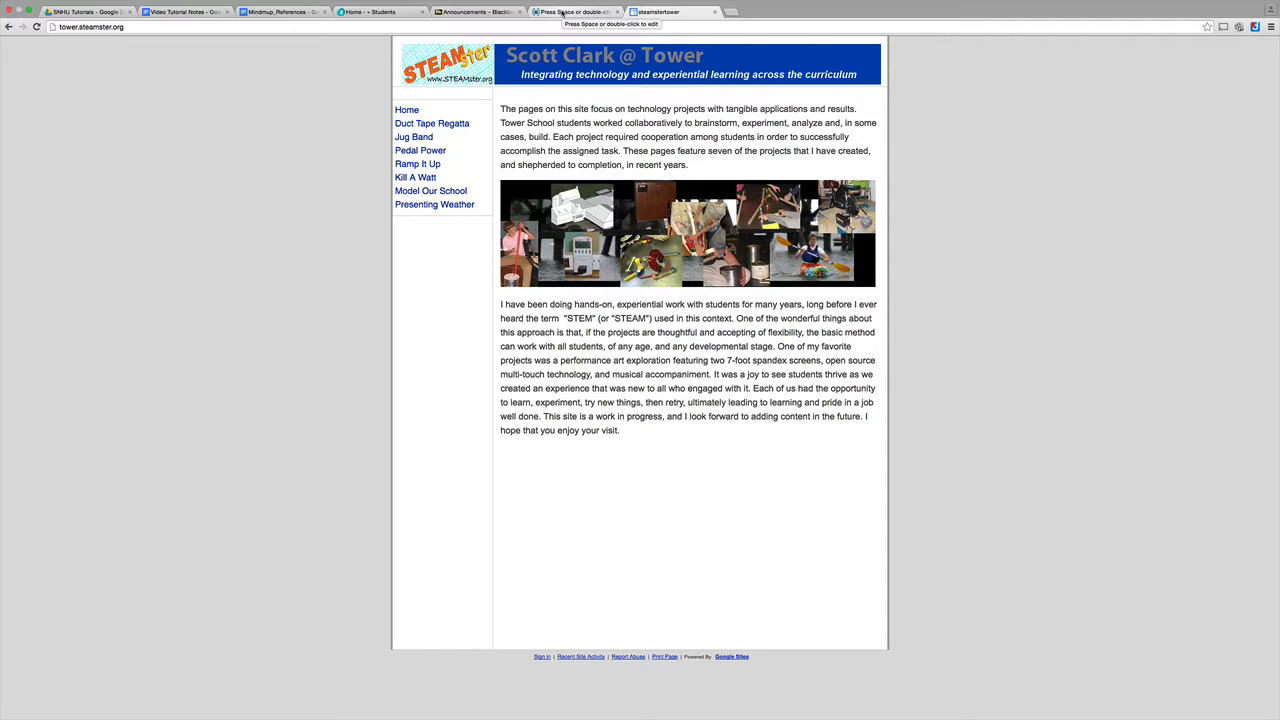
left_click(562, 13)
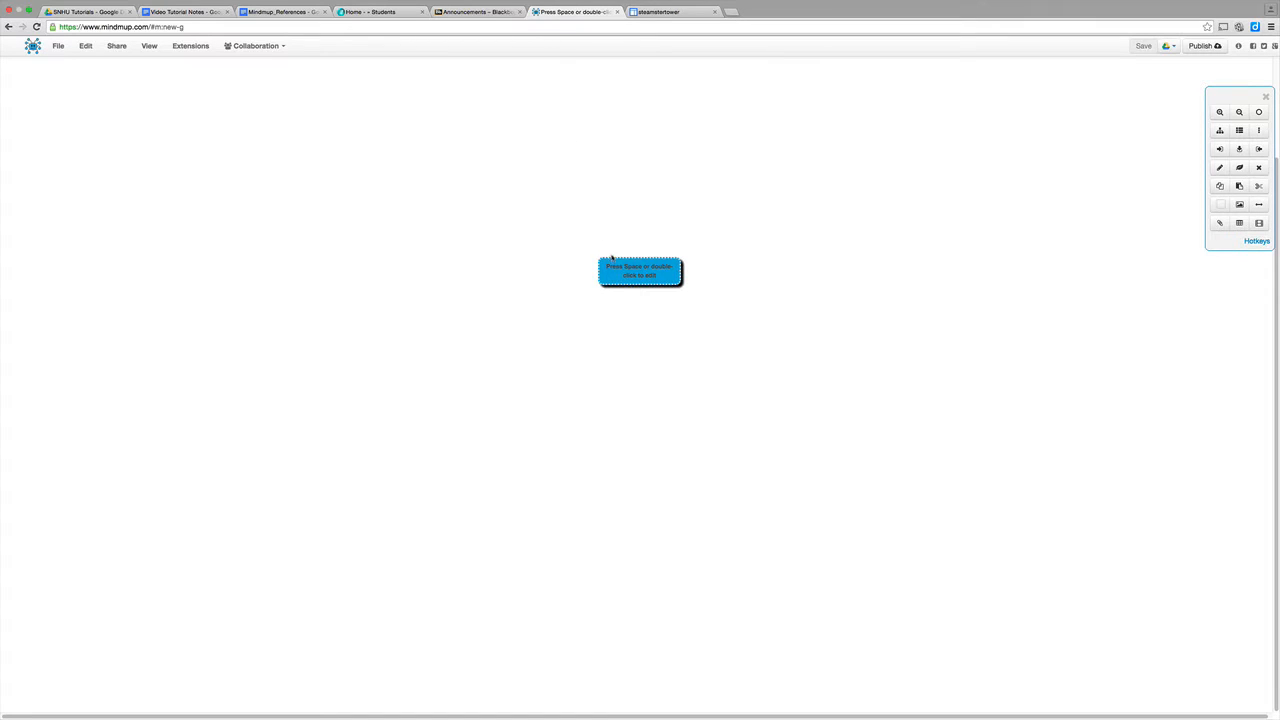
left_click_drag(632, 277, 598, 224)
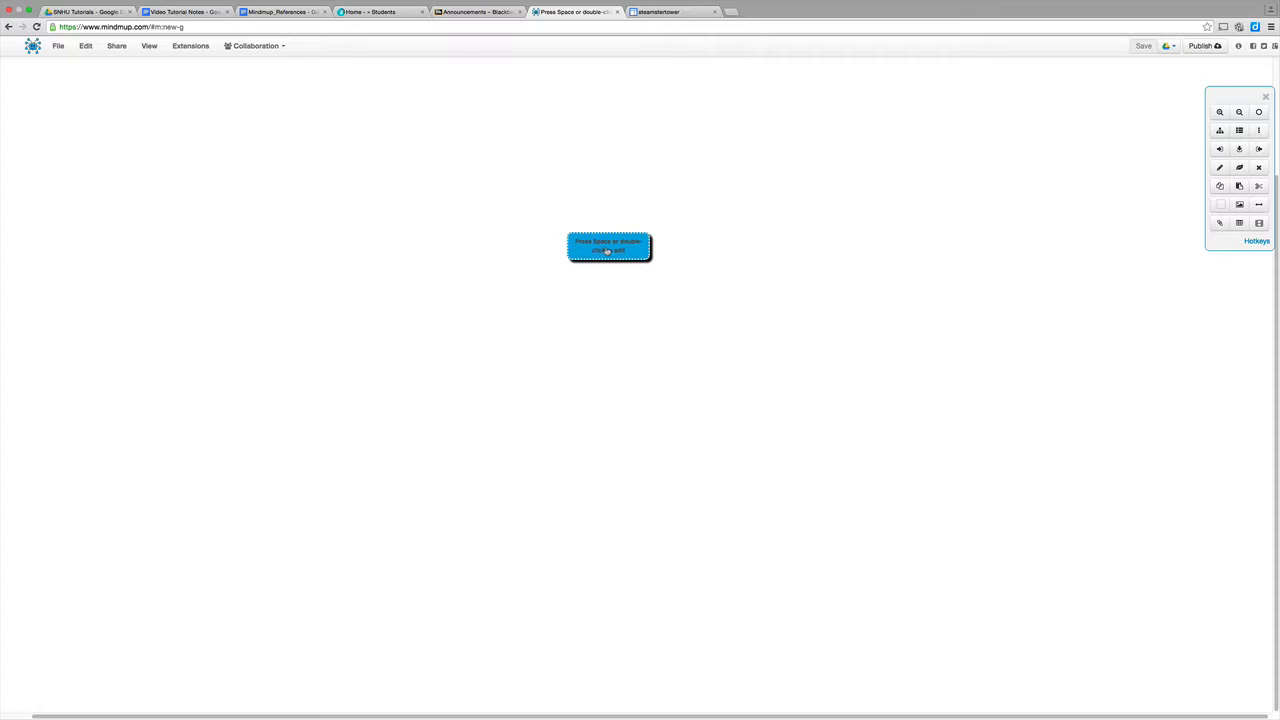
left_click_drag(607, 251, 603, 193)
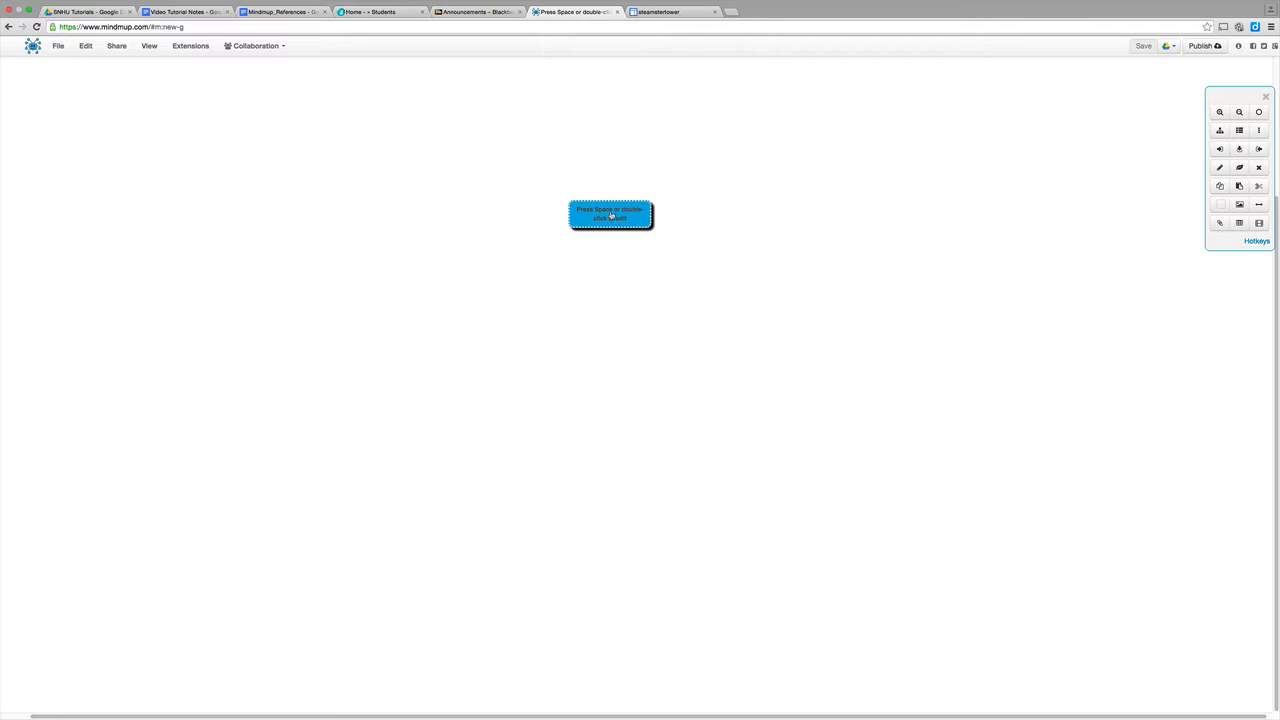
scroll(610, 218, "up", 1)
Rename the central node as "Home Page - STEAMSTER.org".
double_click(610, 218)
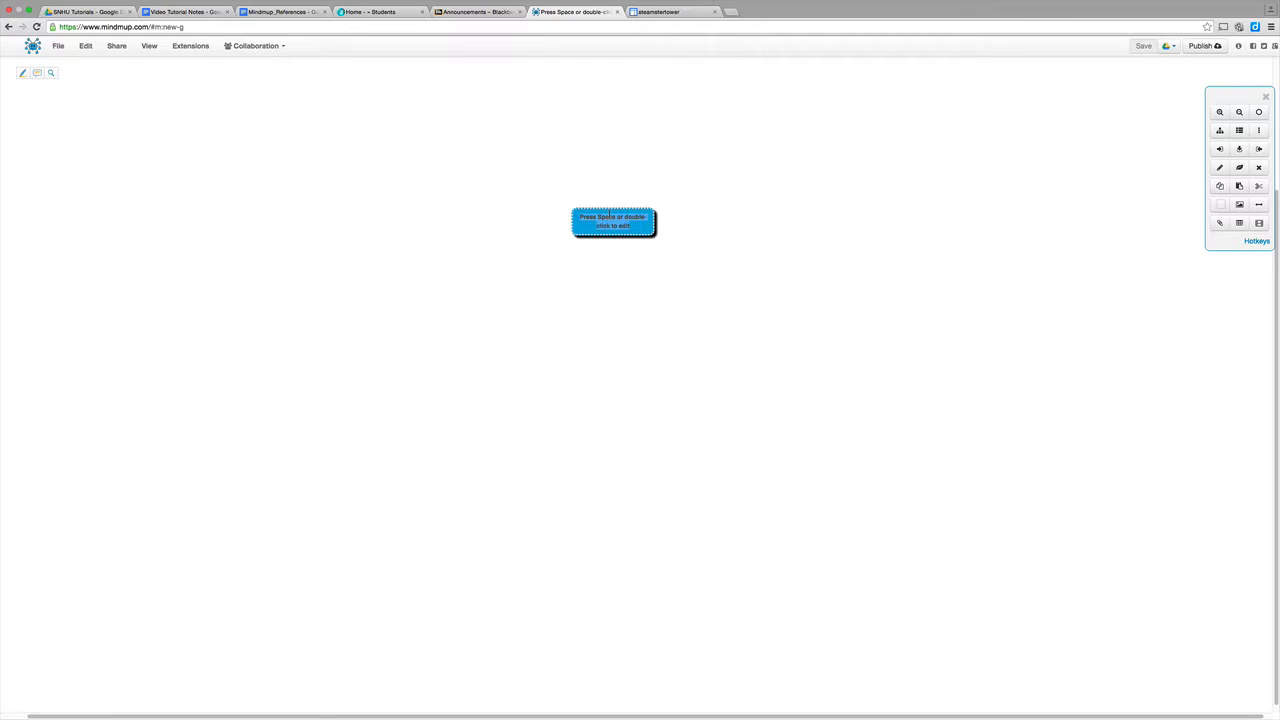
type("Hel")
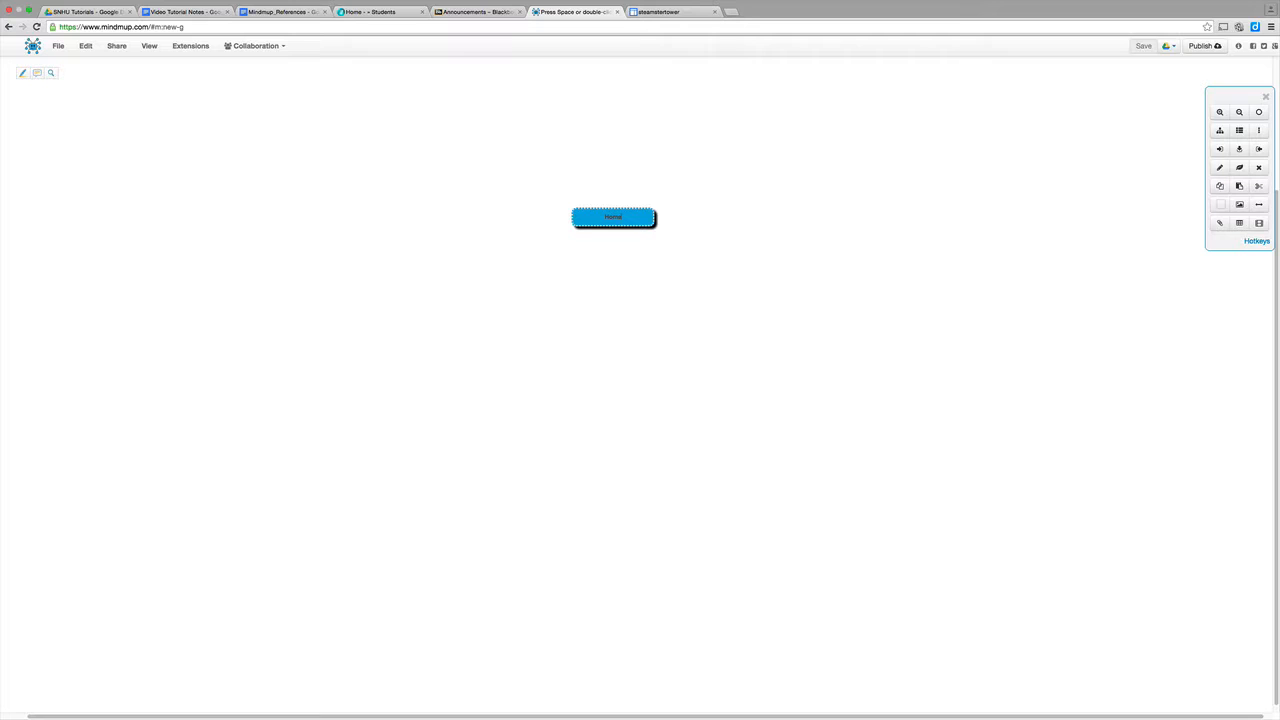
type("e H")
type("age -")
type(" STEAMSTER")
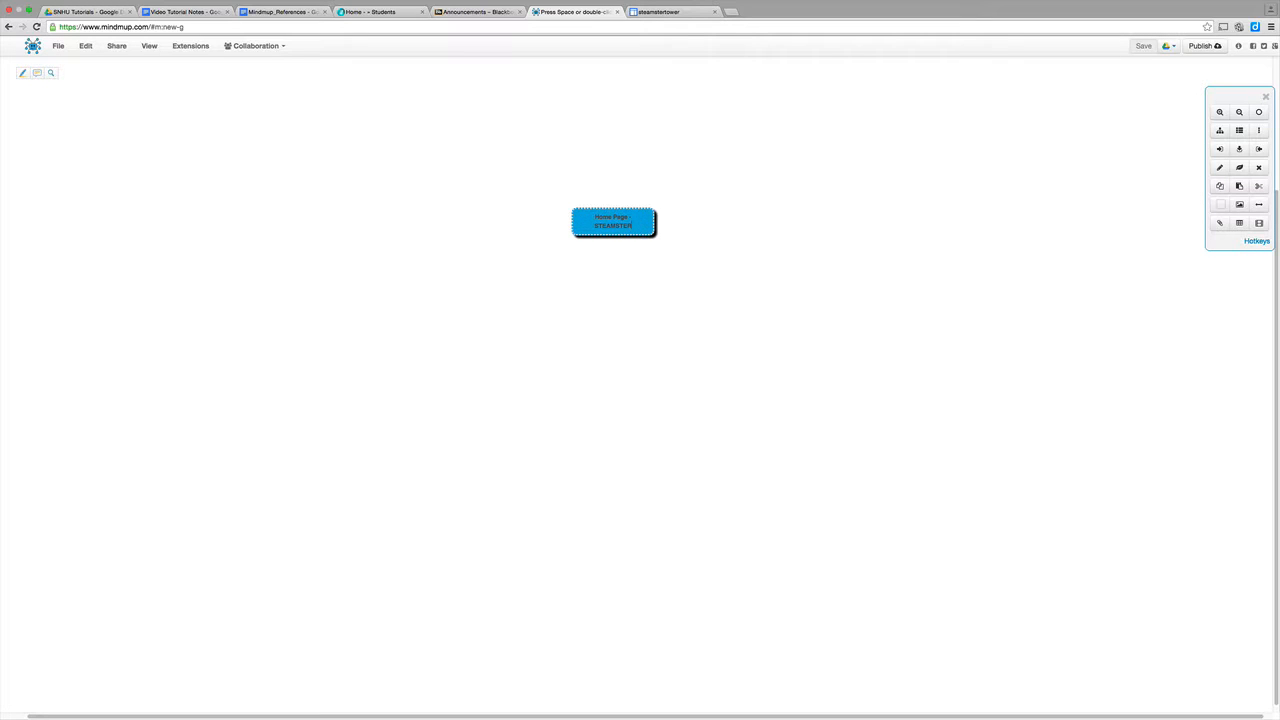
type(".org")
key("Return")
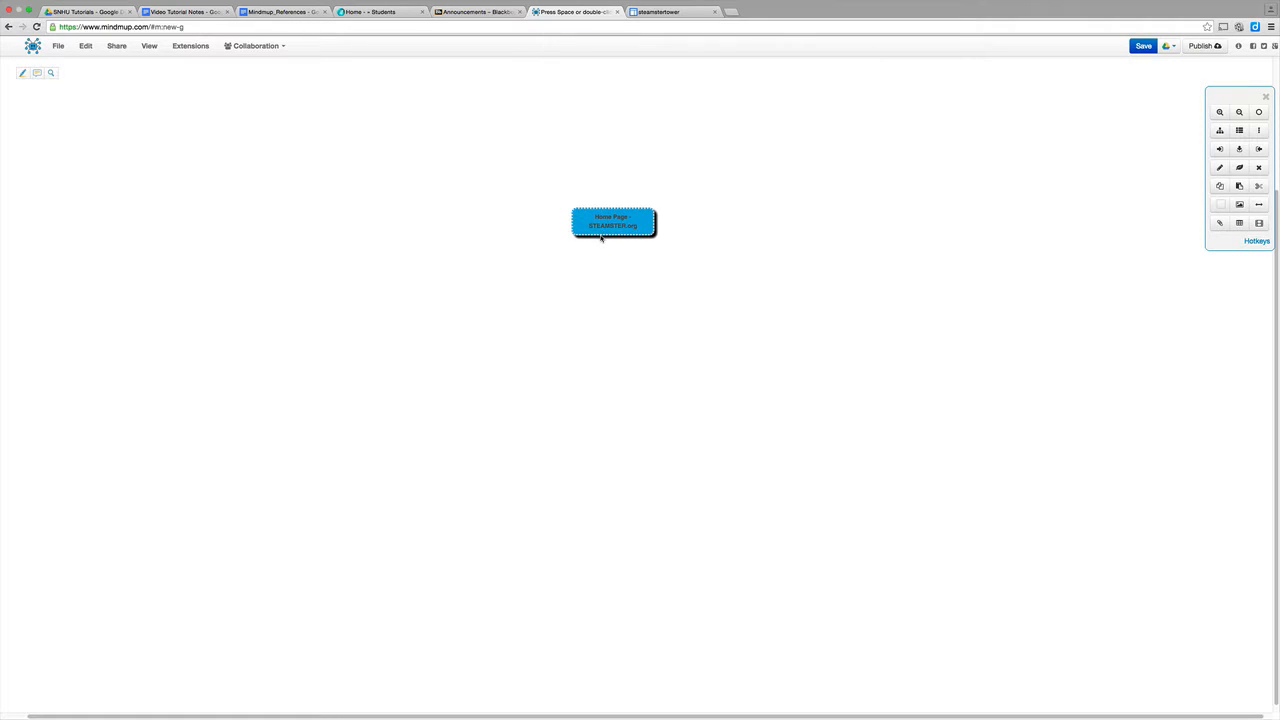
Check the project page names on the steamstertower site and bring the floating toolbar closer to the home page node.
left_click(666, 13)
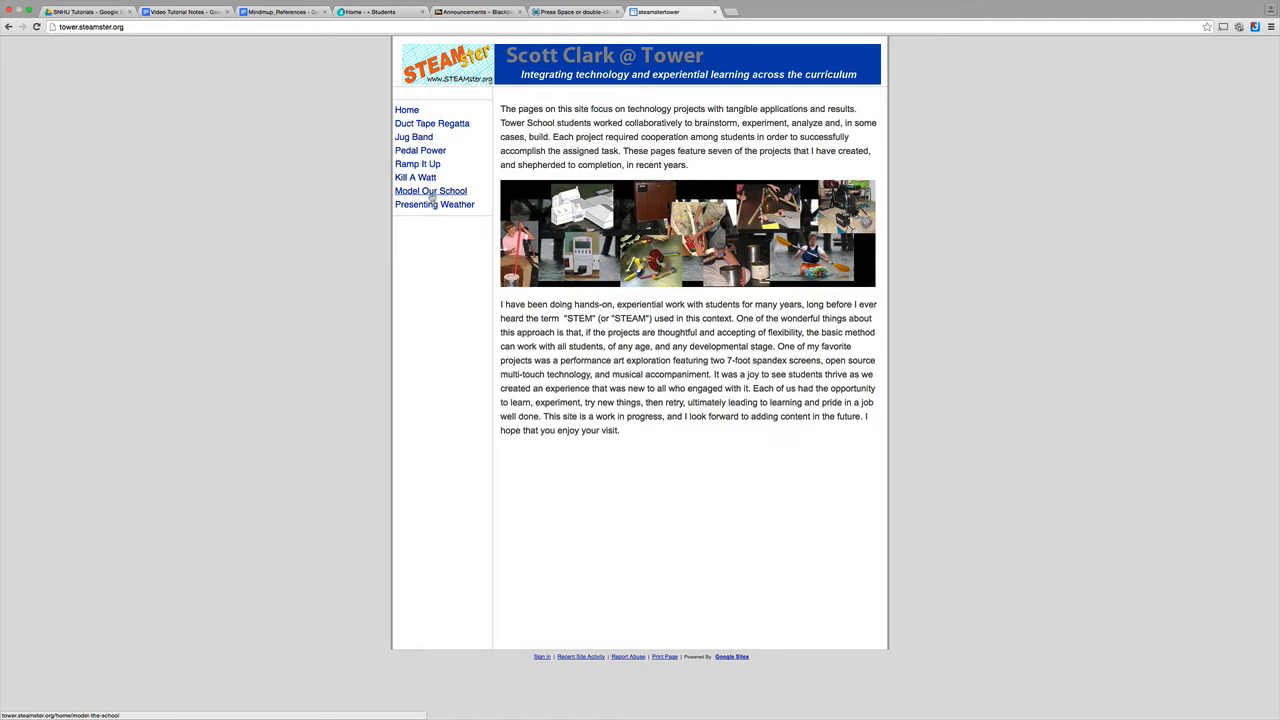
left_click(567, 13)
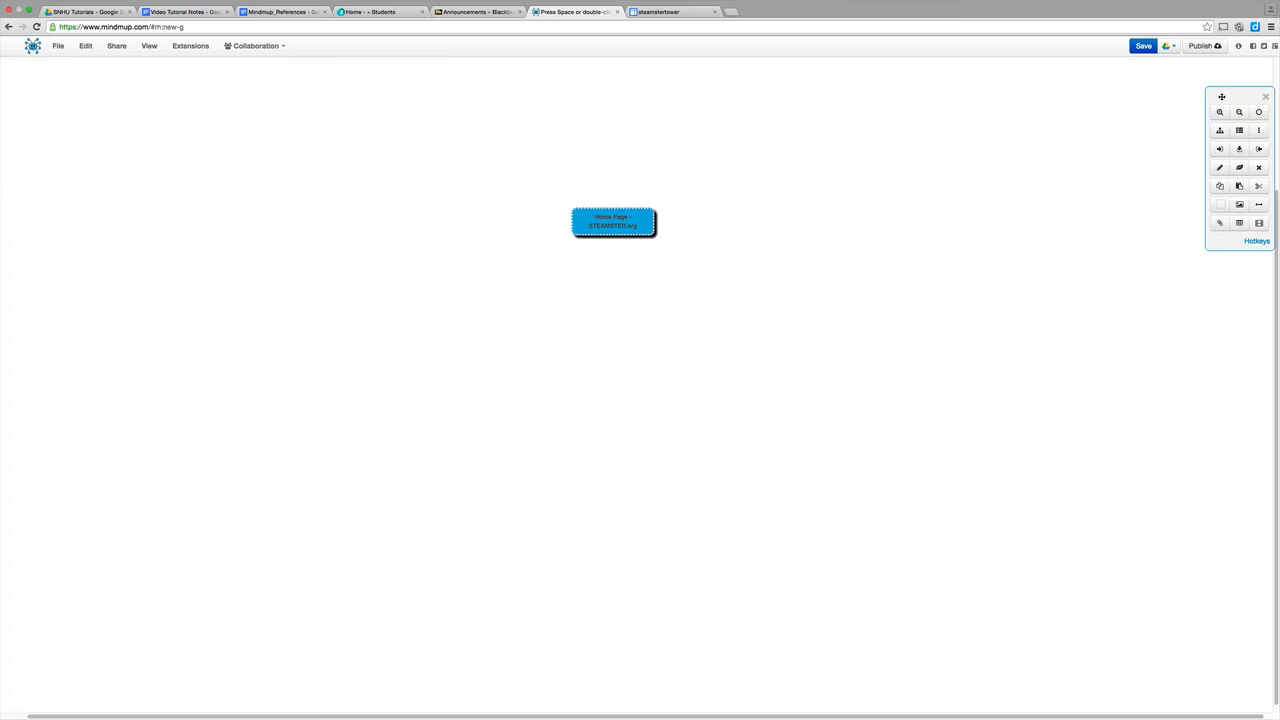
left_click_drag(1227, 94, 887, 127)
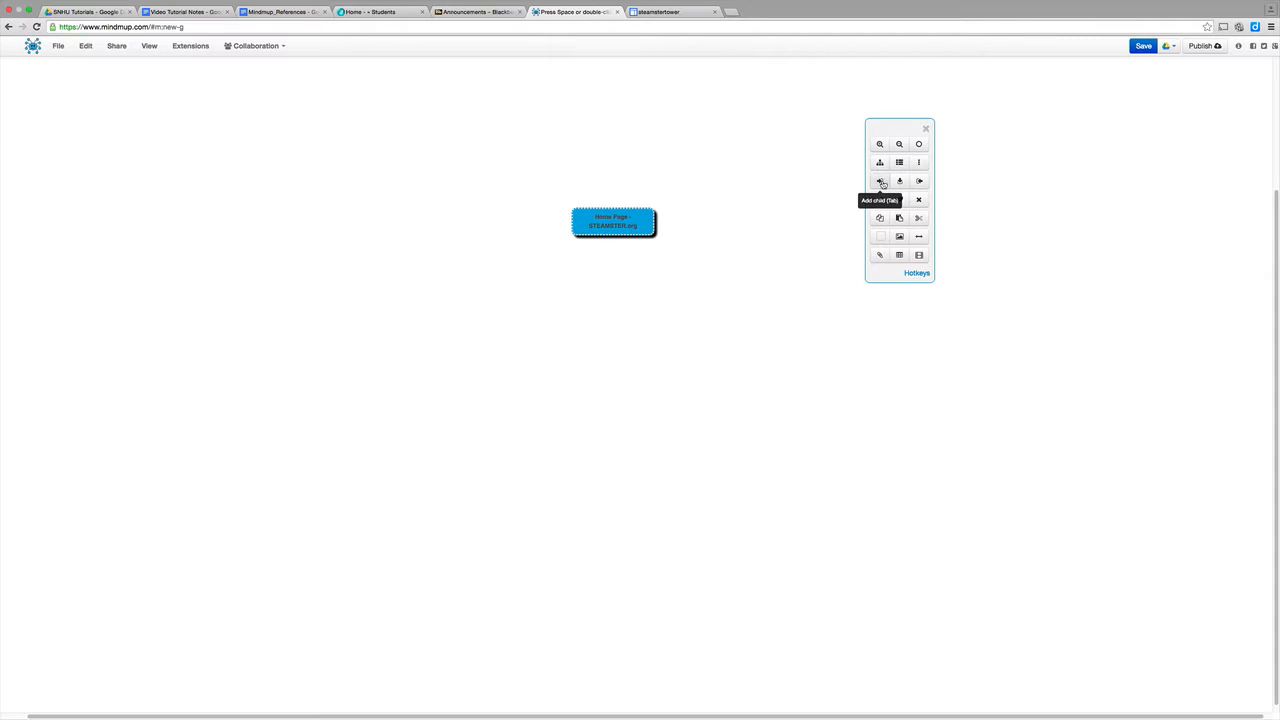
Add a child node labelled "Duct Tape Regatta" to the home page node.
left_click(881, 183)
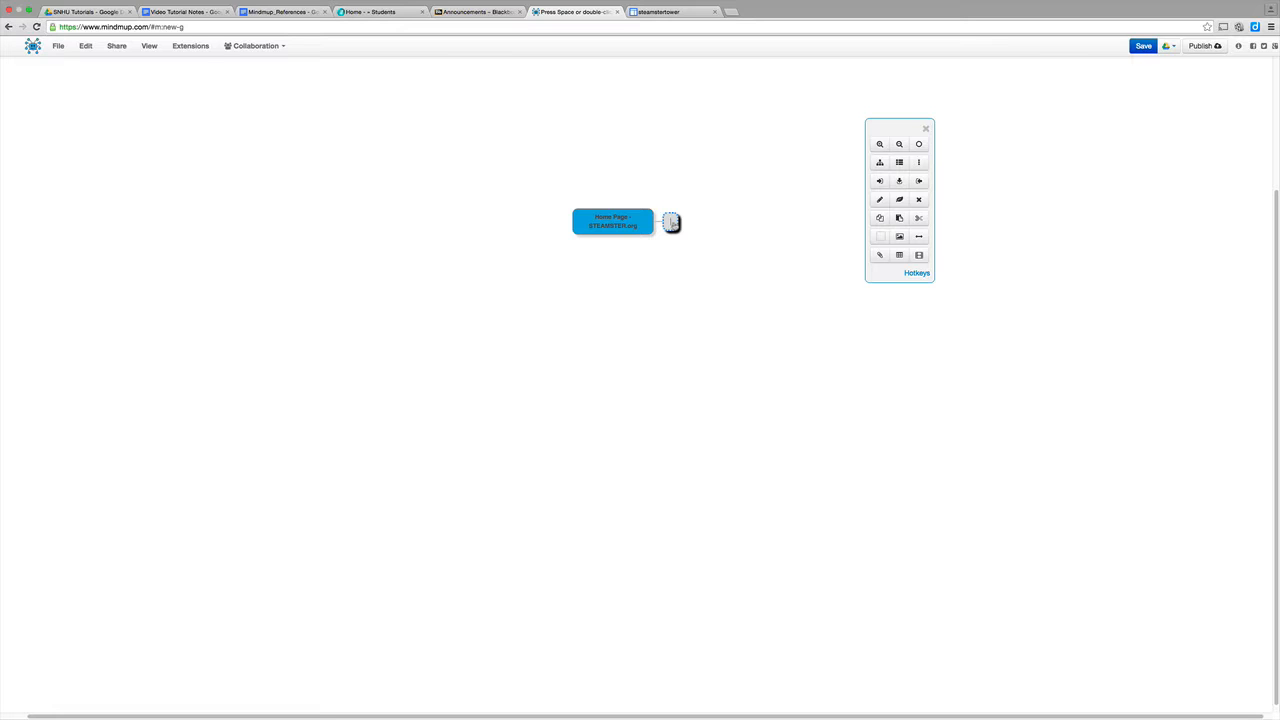
type("Duct T")
type("ape Re")
type("gari")
type("ta")
Add a second child node labelled "Jug Band" to the home page node.
left_click(632, 218)
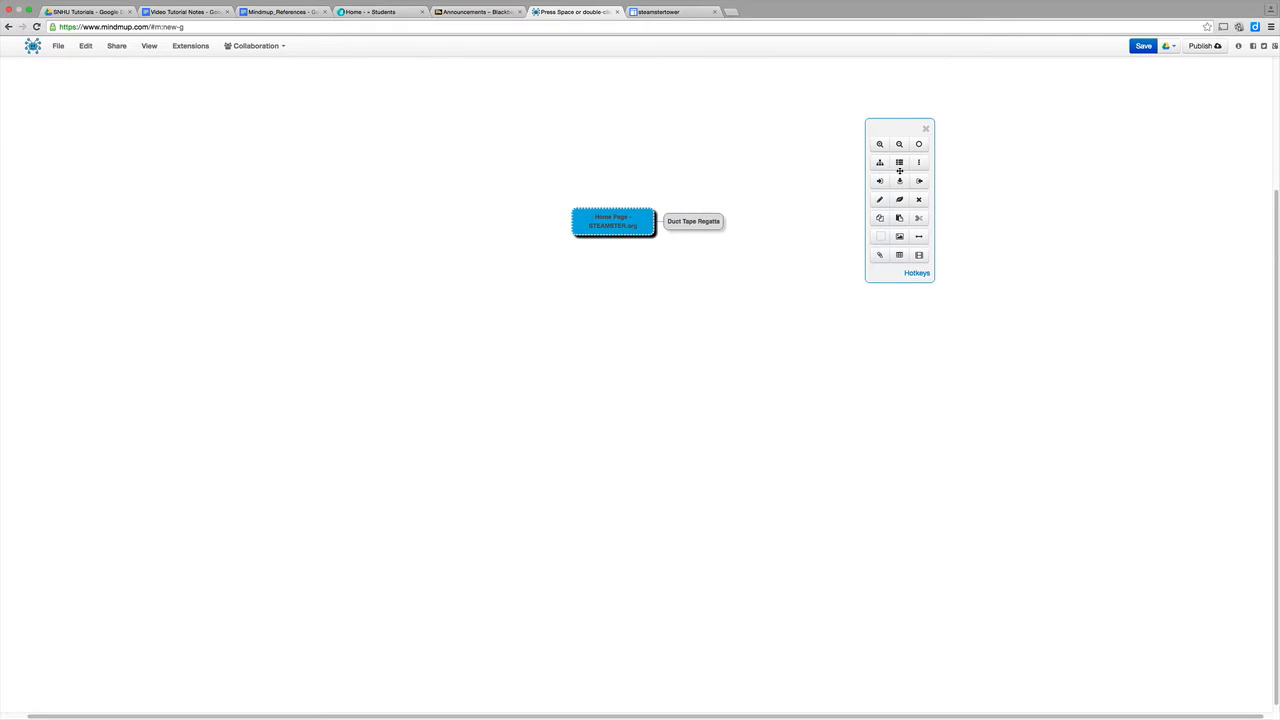
left_click(881, 181)
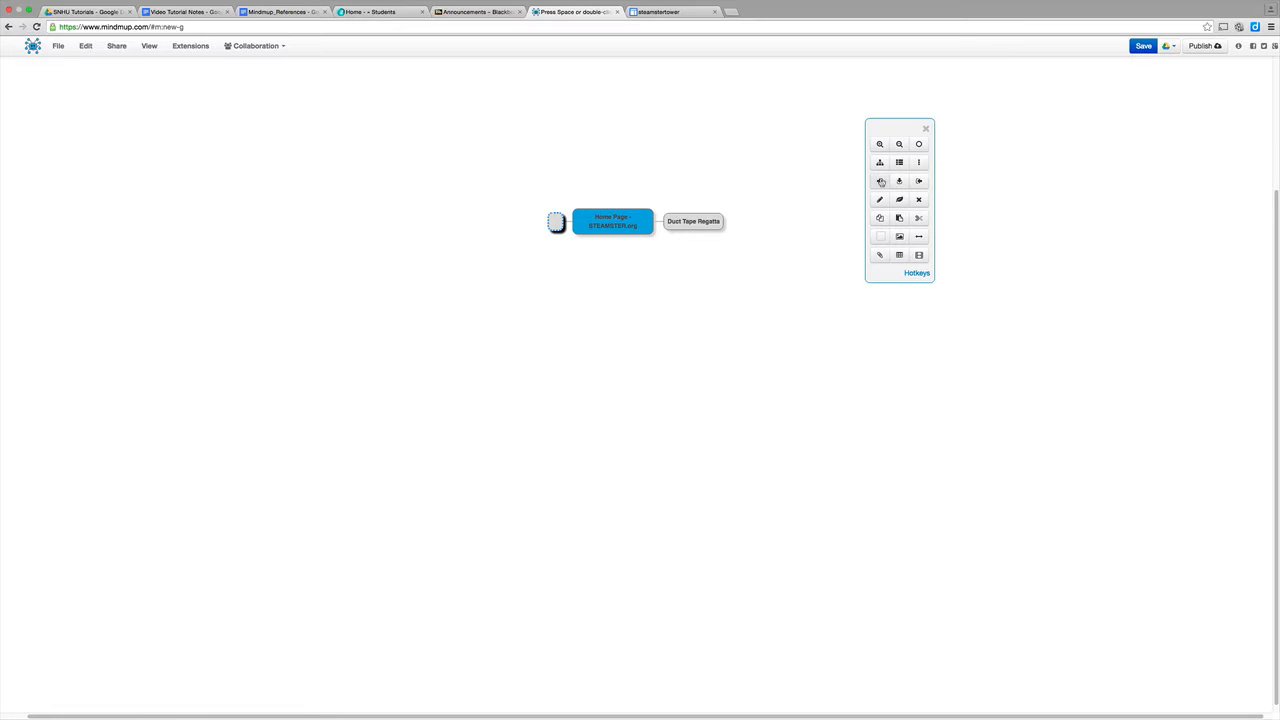
type("Jug Bar")
type("d")
key("Return")
Add a third child node labelled "Ramp It Up" to the home page node.
left_click(612, 231)
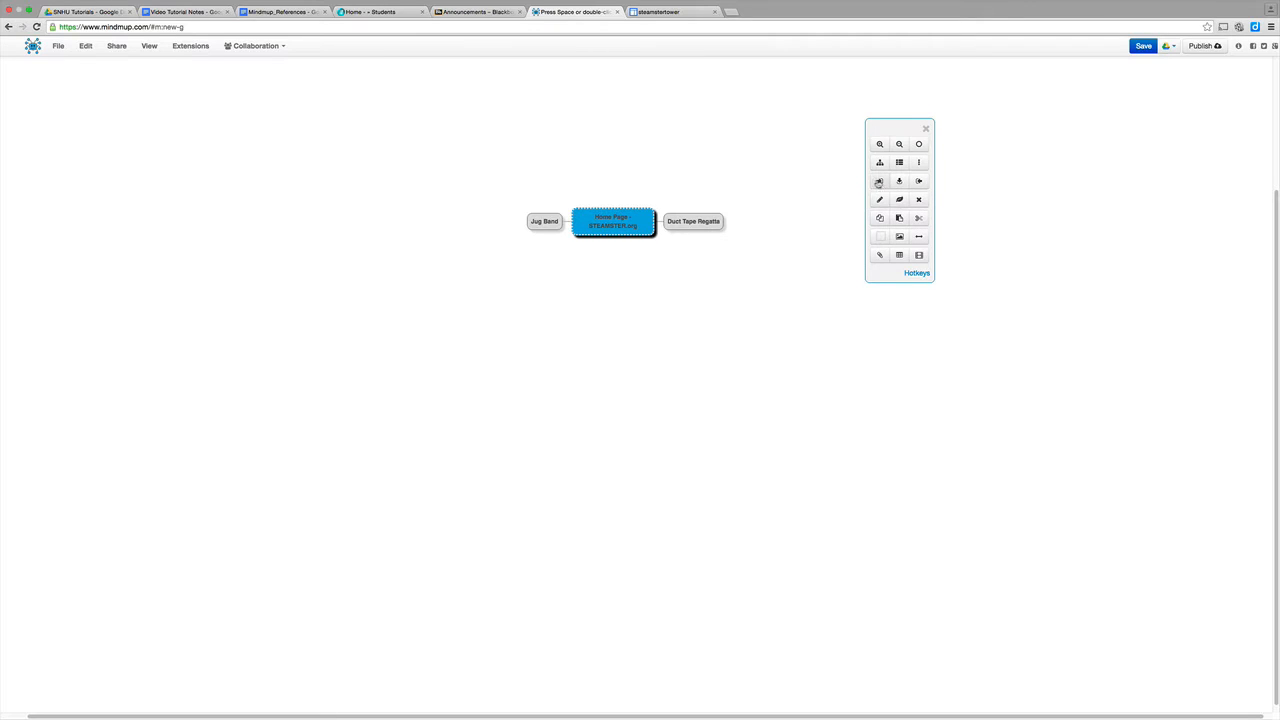
left_click(880, 182)
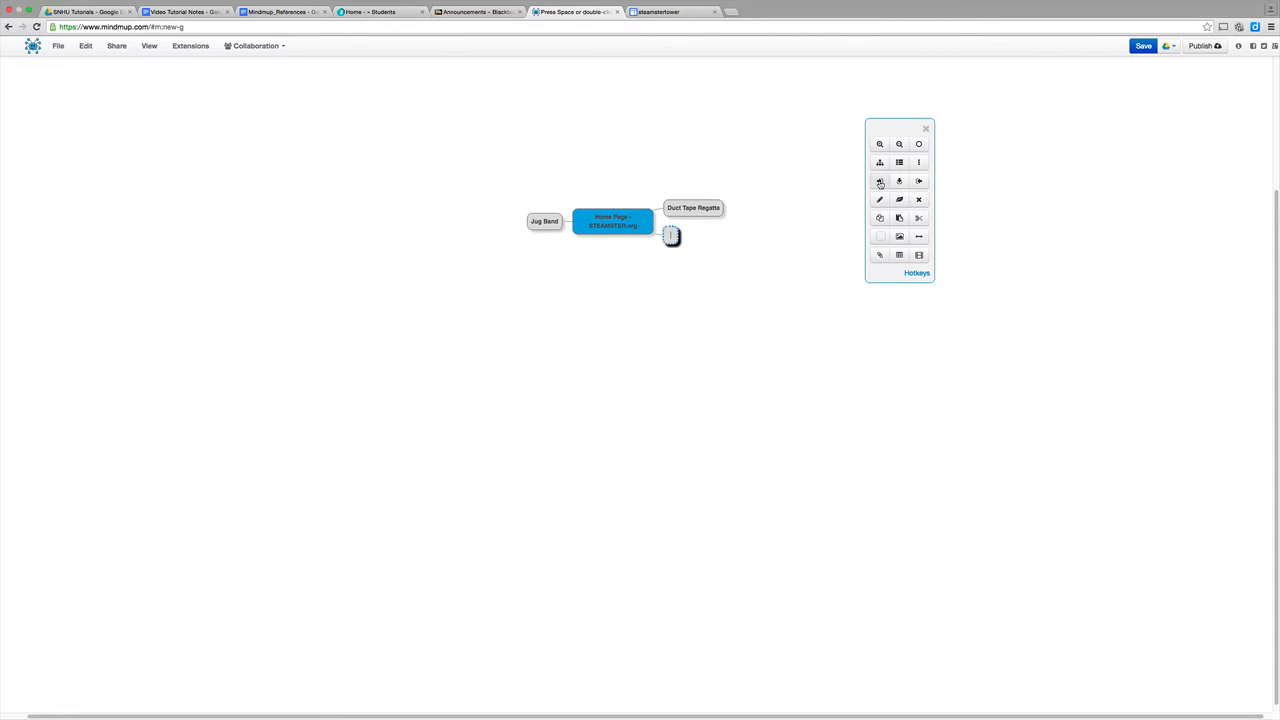
type("Ramp It Up")
Spread the child nodes below the home page node, with Jug Band on the left, Duct Tape Regatta on the right and Ramp It Up lowest.
left_click_drag(685, 240, 613, 385)
left_click_drag(540, 223, 487, 338)
left_click_drag(695, 215, 738, 323)
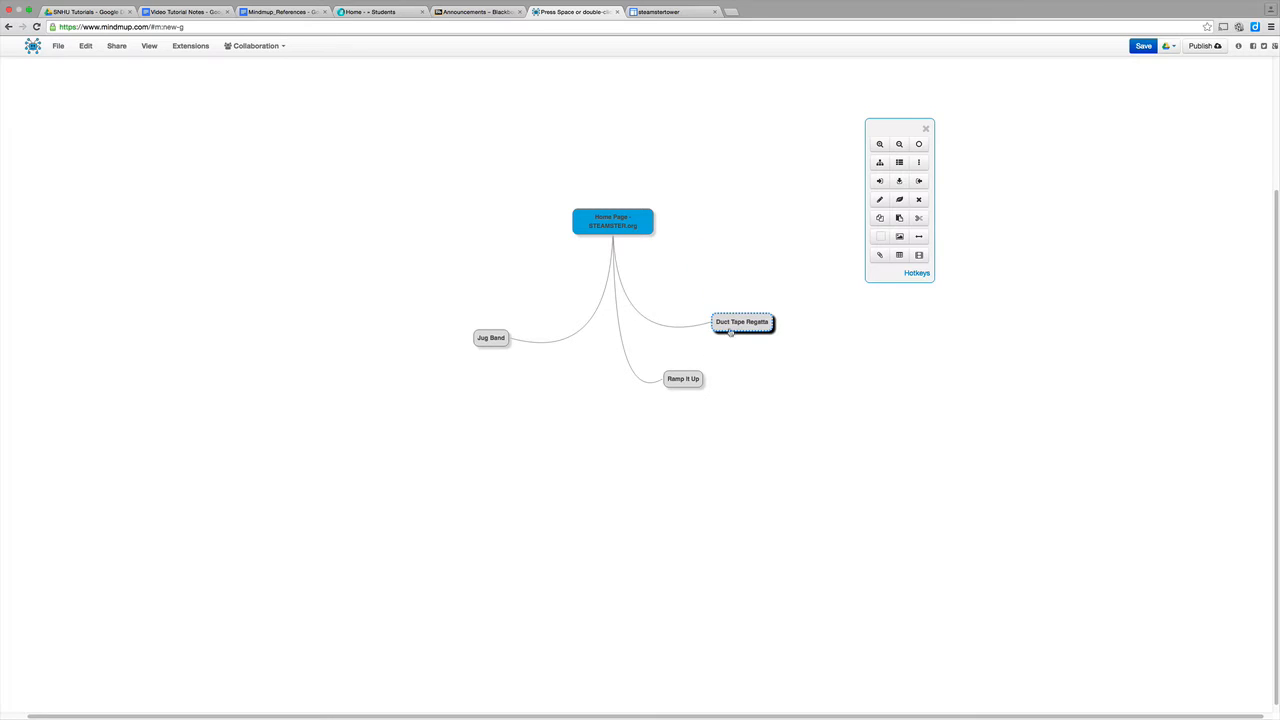
left_click_drag(683, 384, 661, 413)
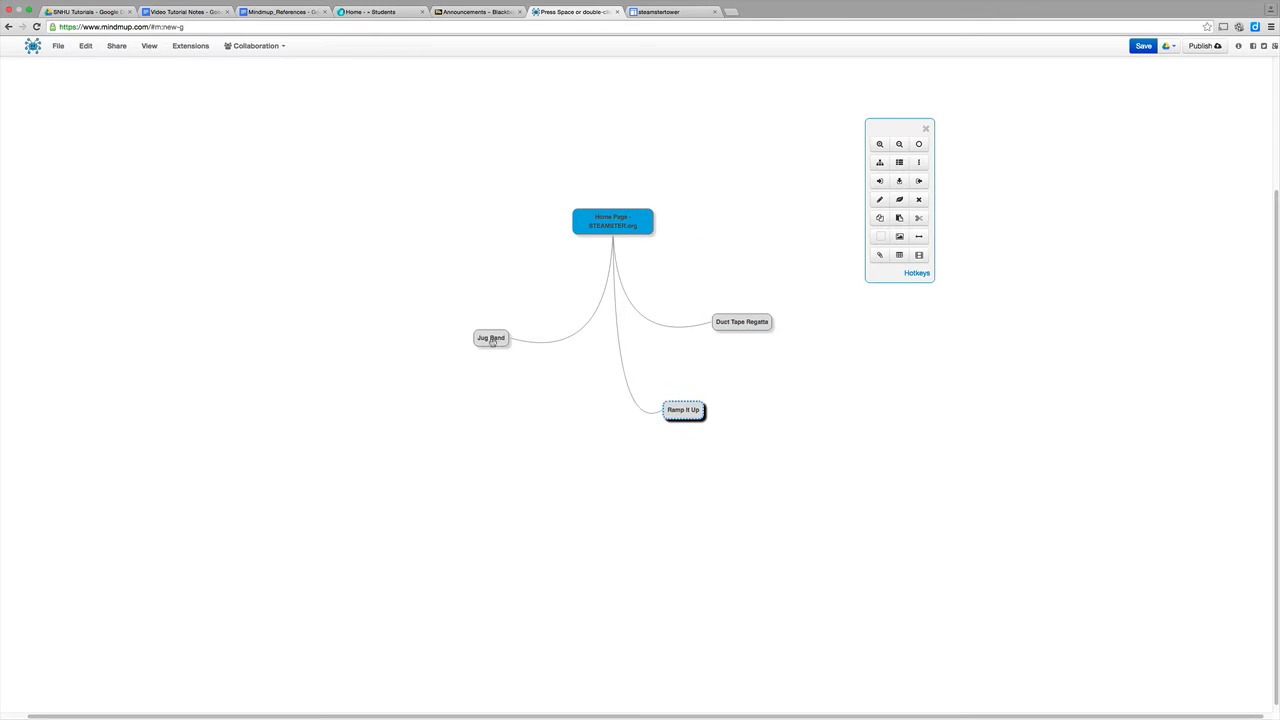
left_click_drag(492, 339, 461, 284)
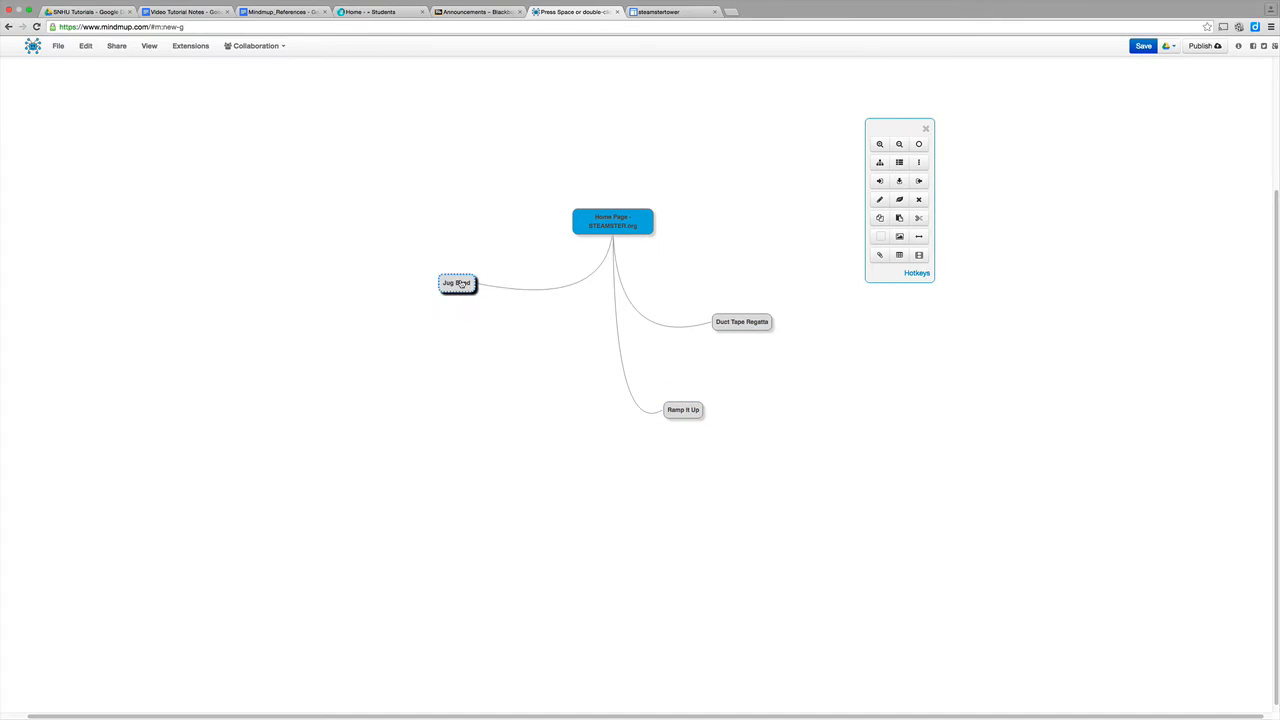
left_click_drag(755, 326, 766, 291)
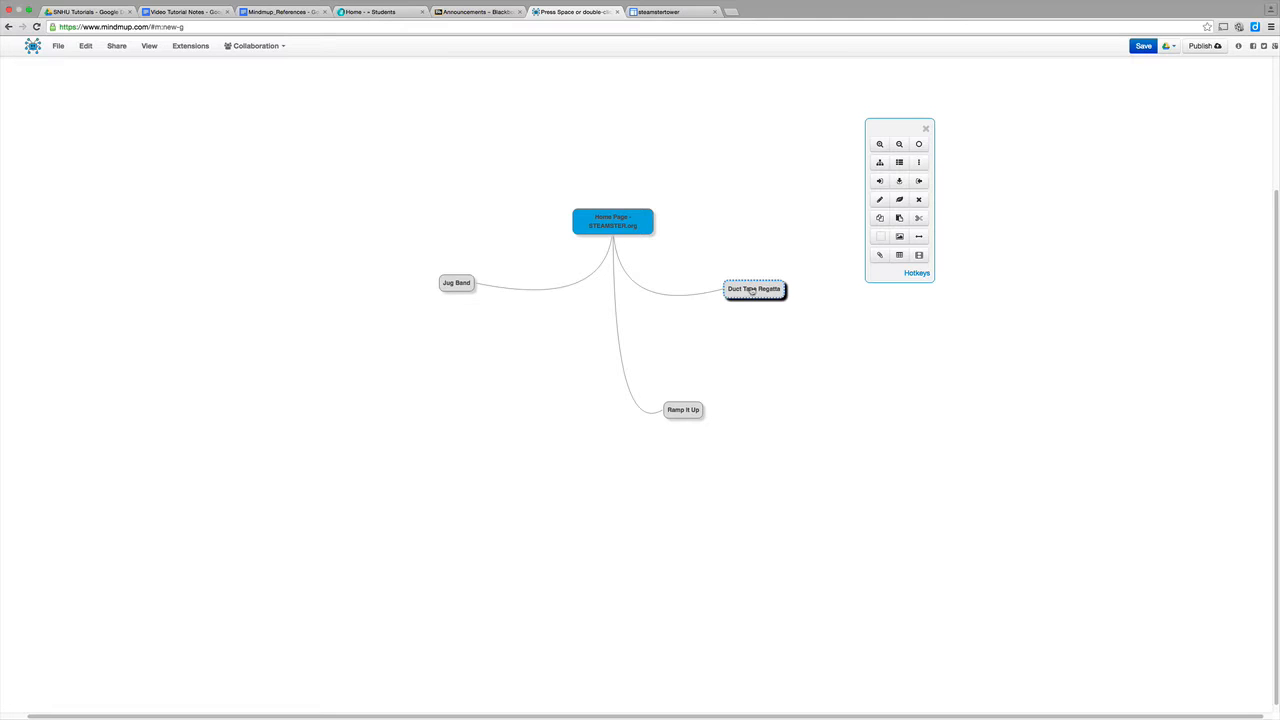
left_click_drag(752, 291, 727, 279)
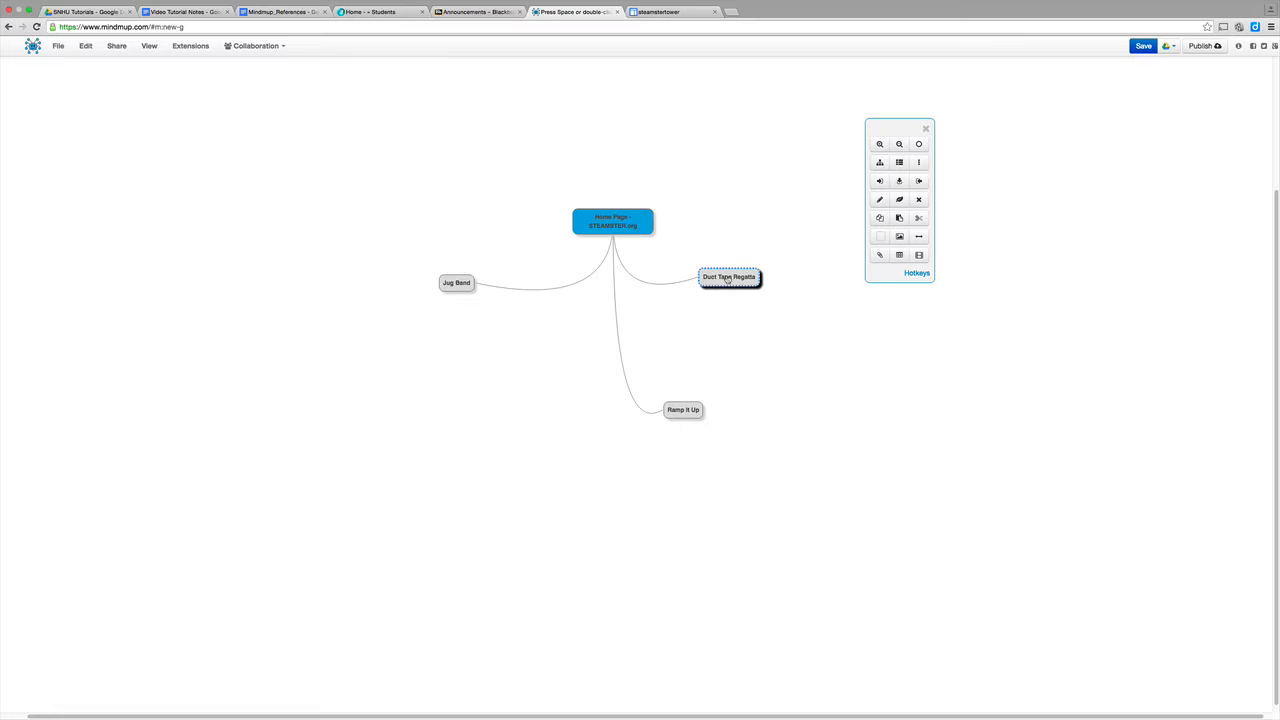
Choose steamster.png from the SNHU TUTORIALS folder as the icon image for the home page node.
left_click(640, 223)
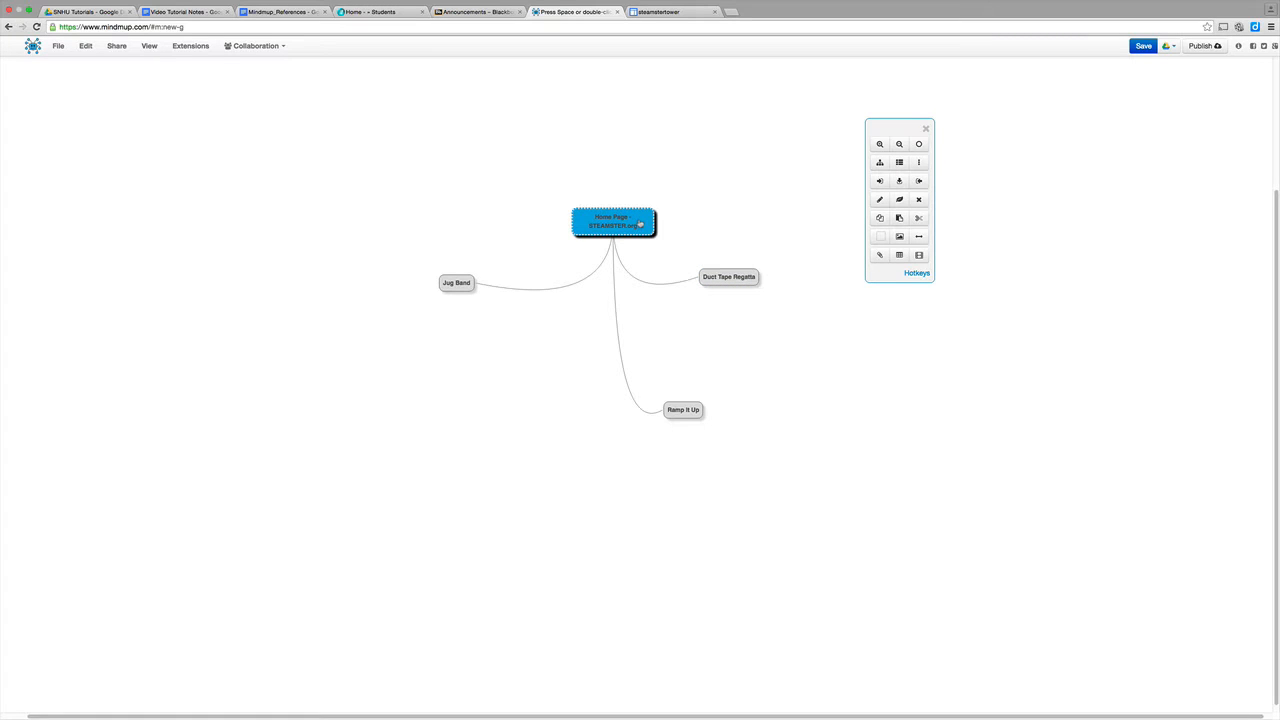
left_click(900, 237)
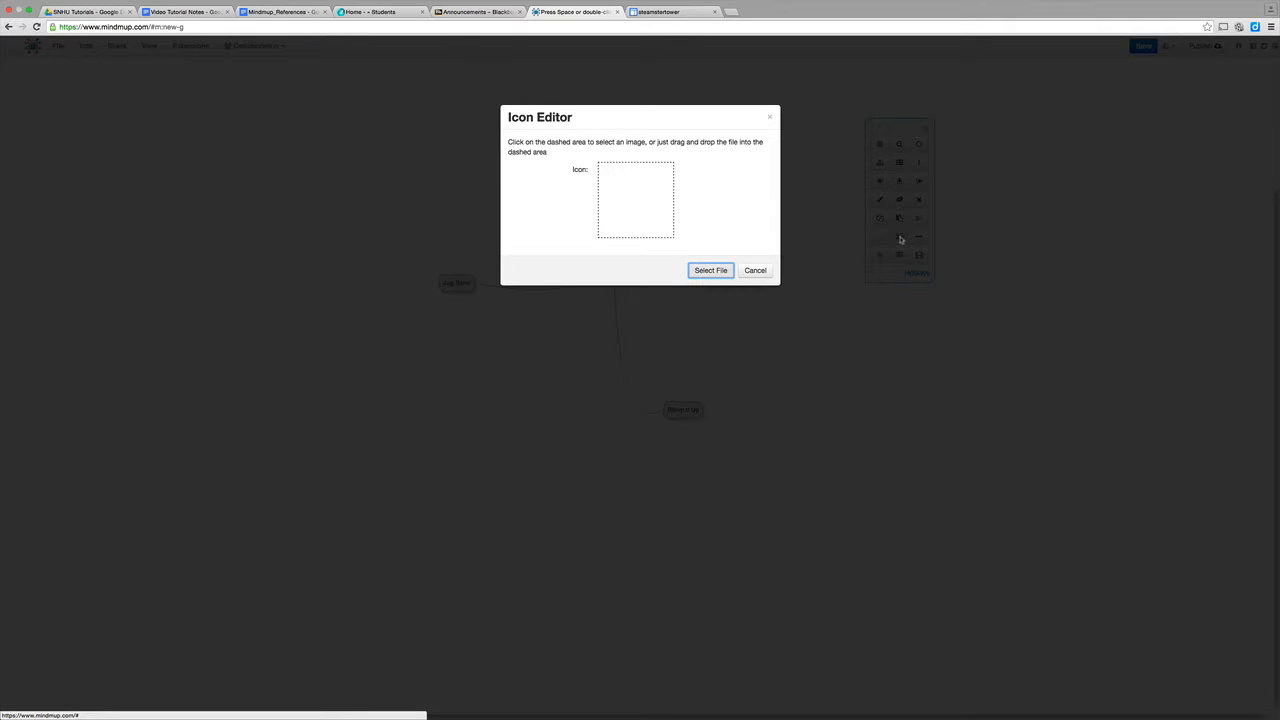
left_click(709, 271)
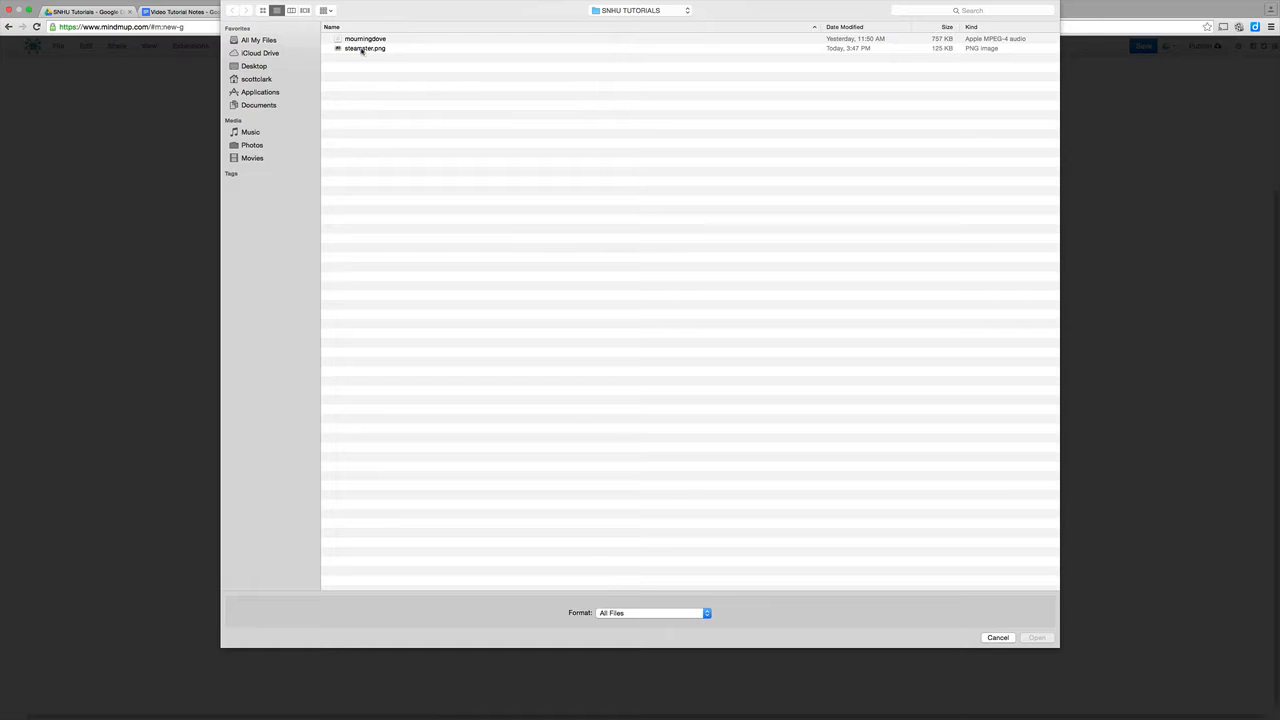
left_click(362, 50)
key("Return")
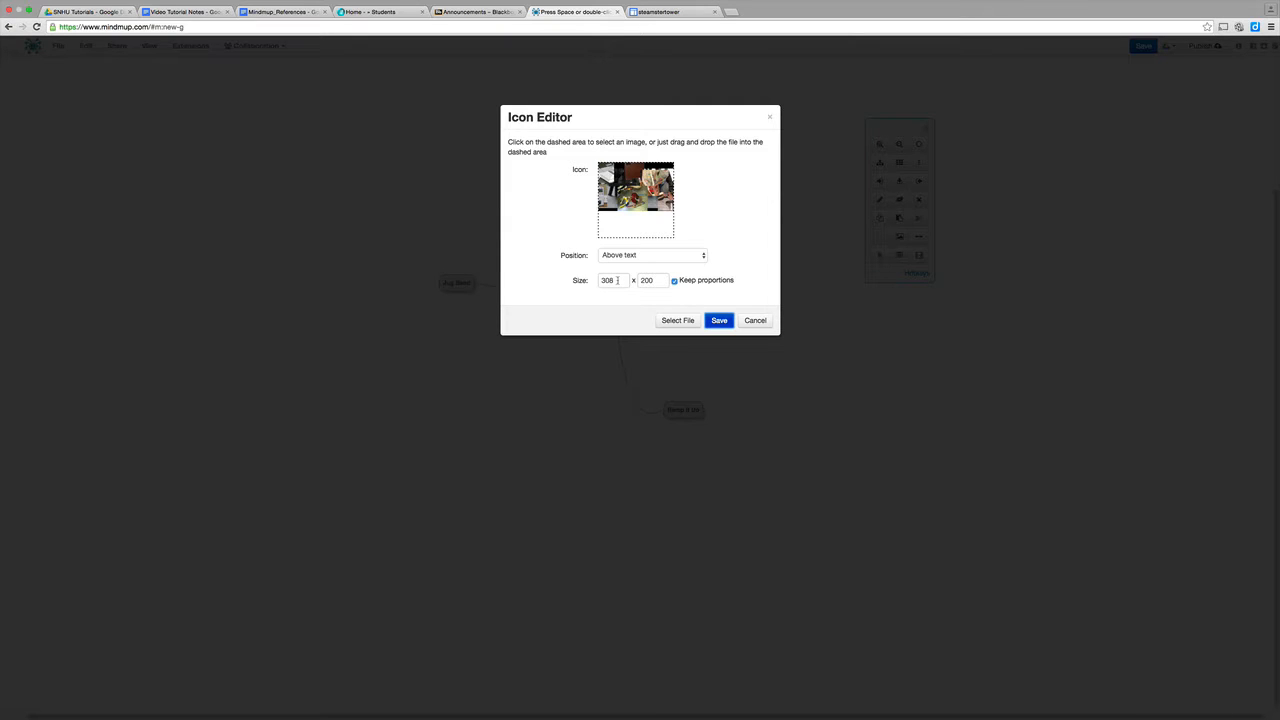
Set the icon's width to 200 with proportions kept, and save it above the node's text.
left_click_drag(617, 280, 602, 280)
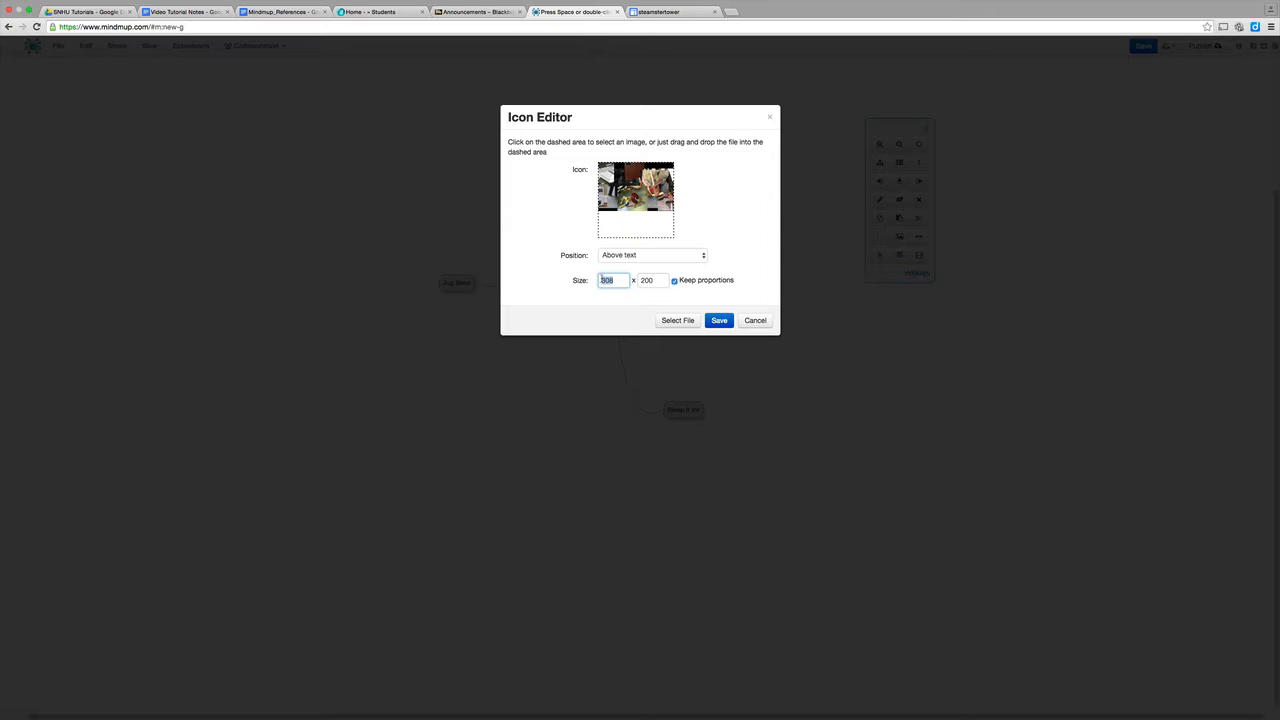
type("200")
left_click(648, 280)
left_click(719, 321)
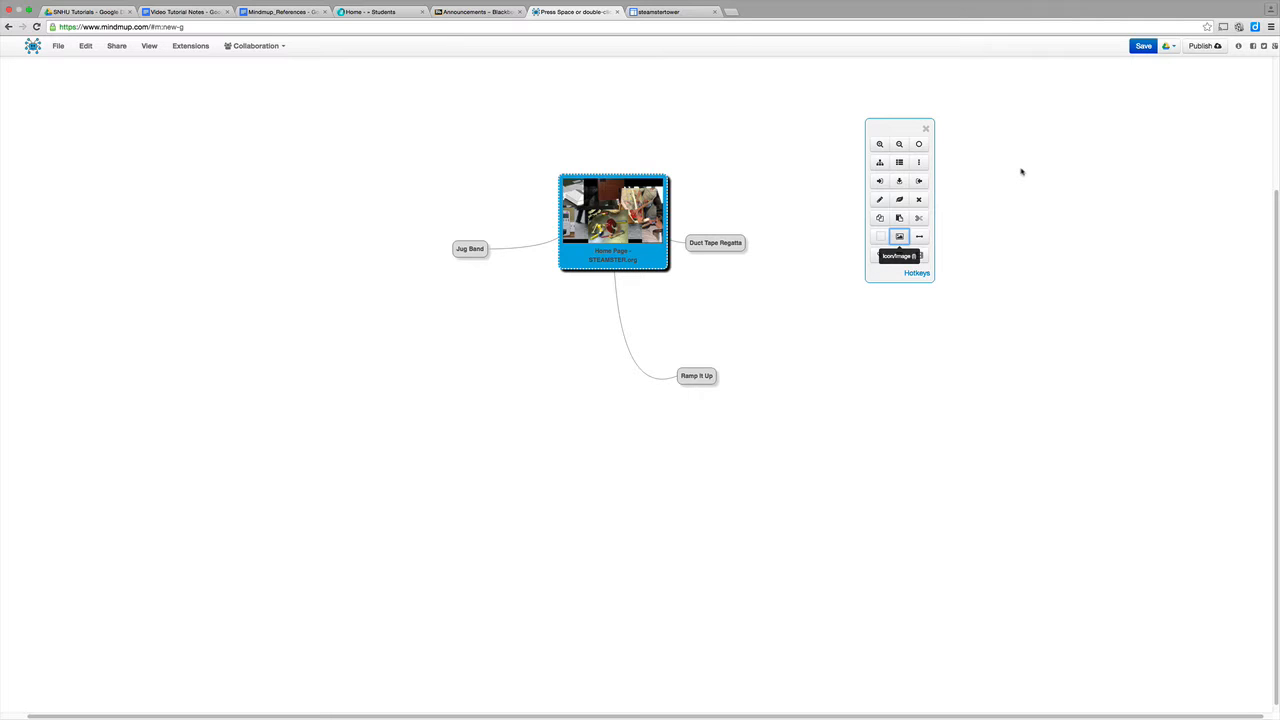
Review the storage destinations and save the mind map to Google Drive.
left_click(1175, 47)
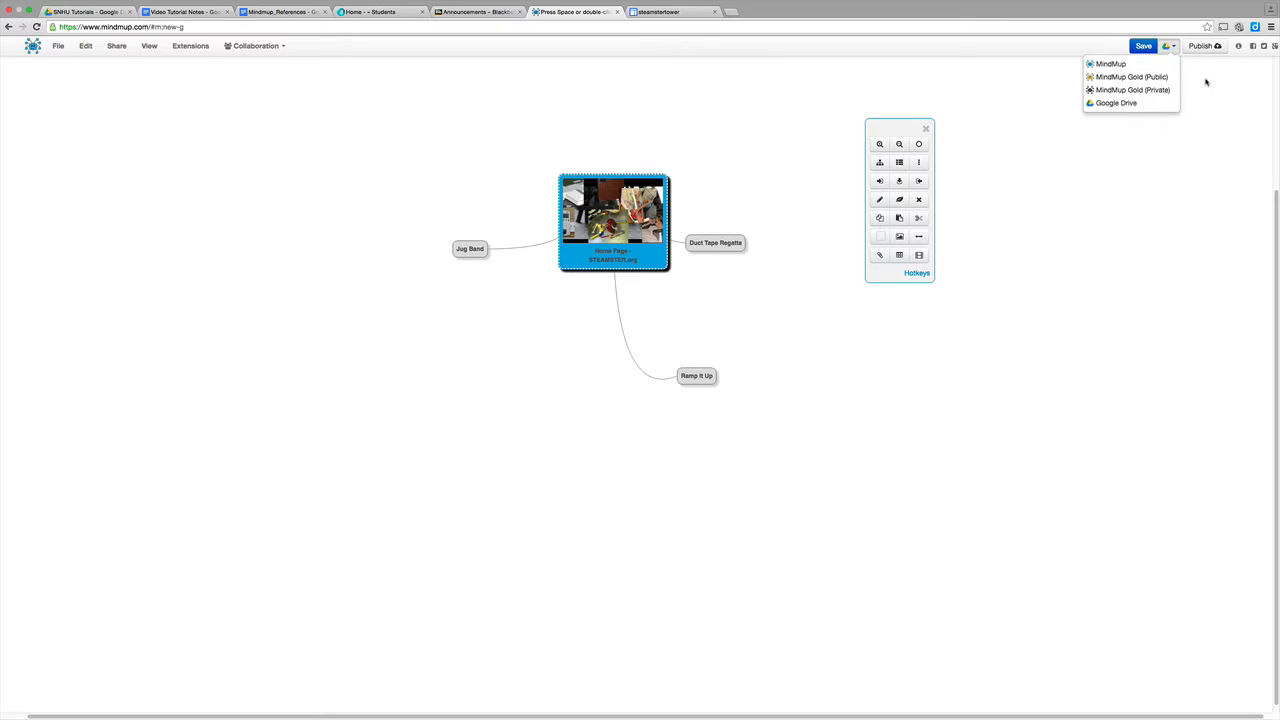
left_click(1206, 83)
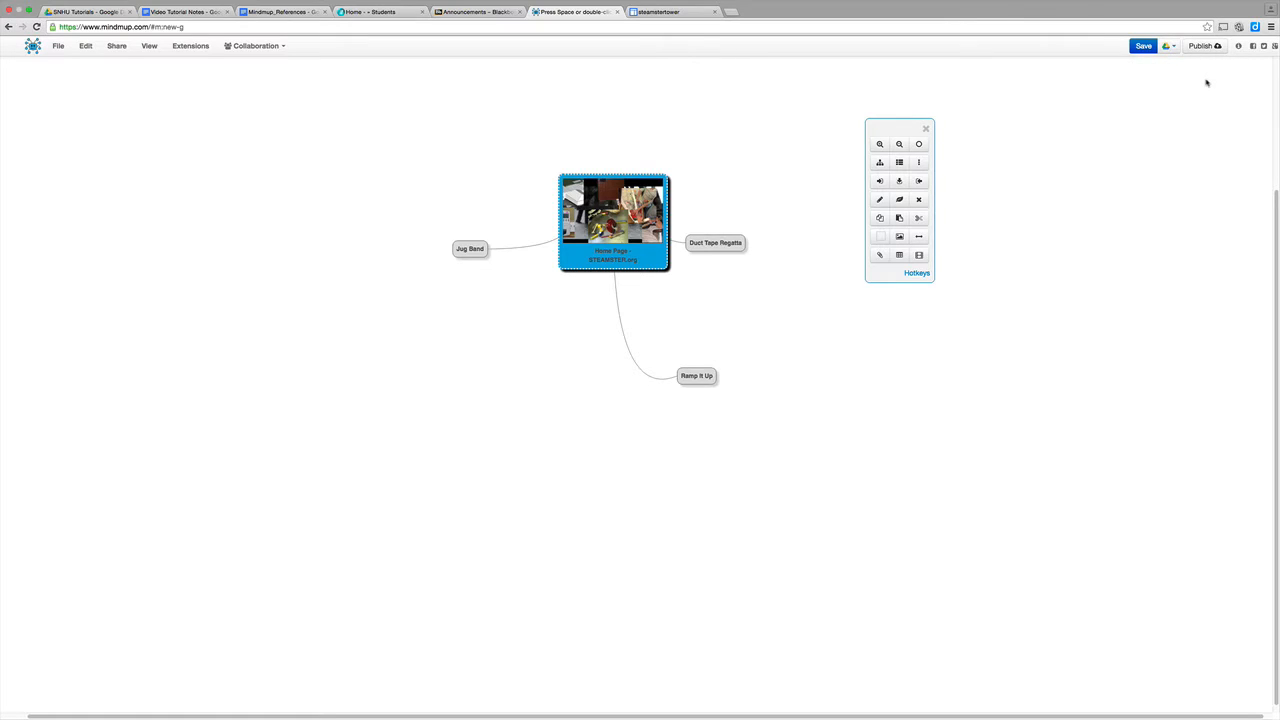
left_click(1143, 47)
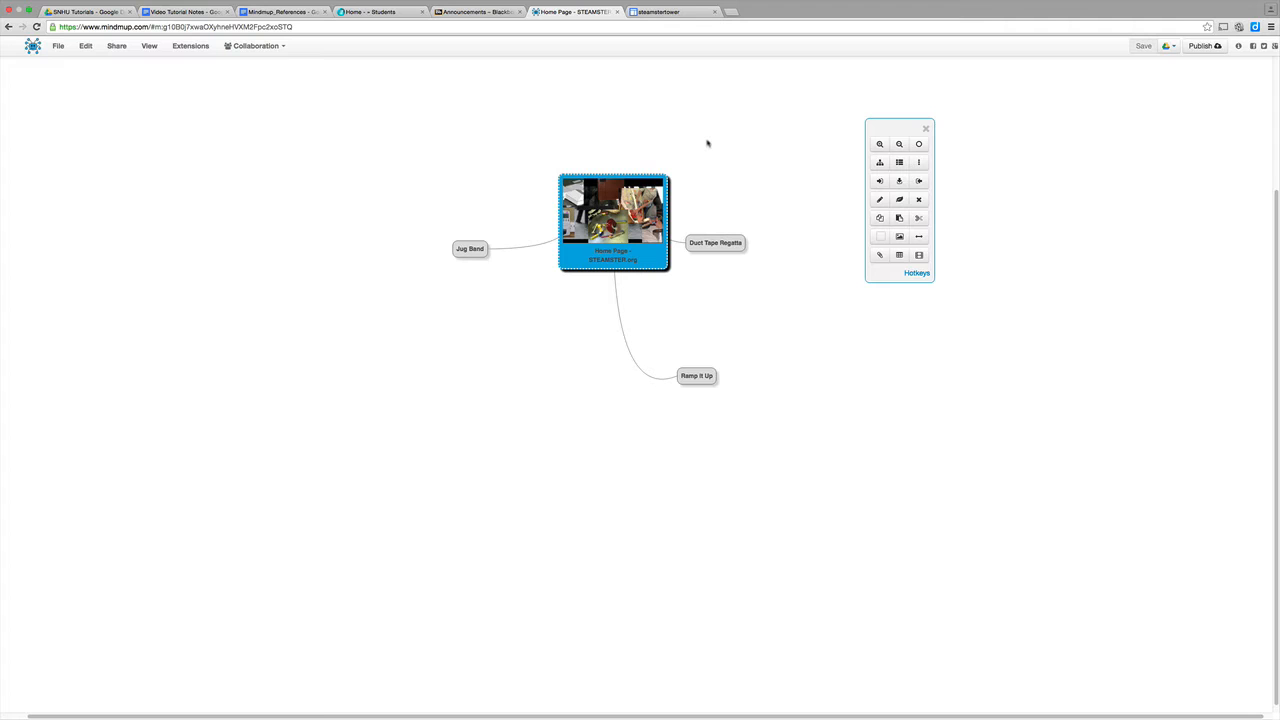
Add a child node named Bottle Experiments to the Jug Band node.
scroll(735, 191, "down", 1)
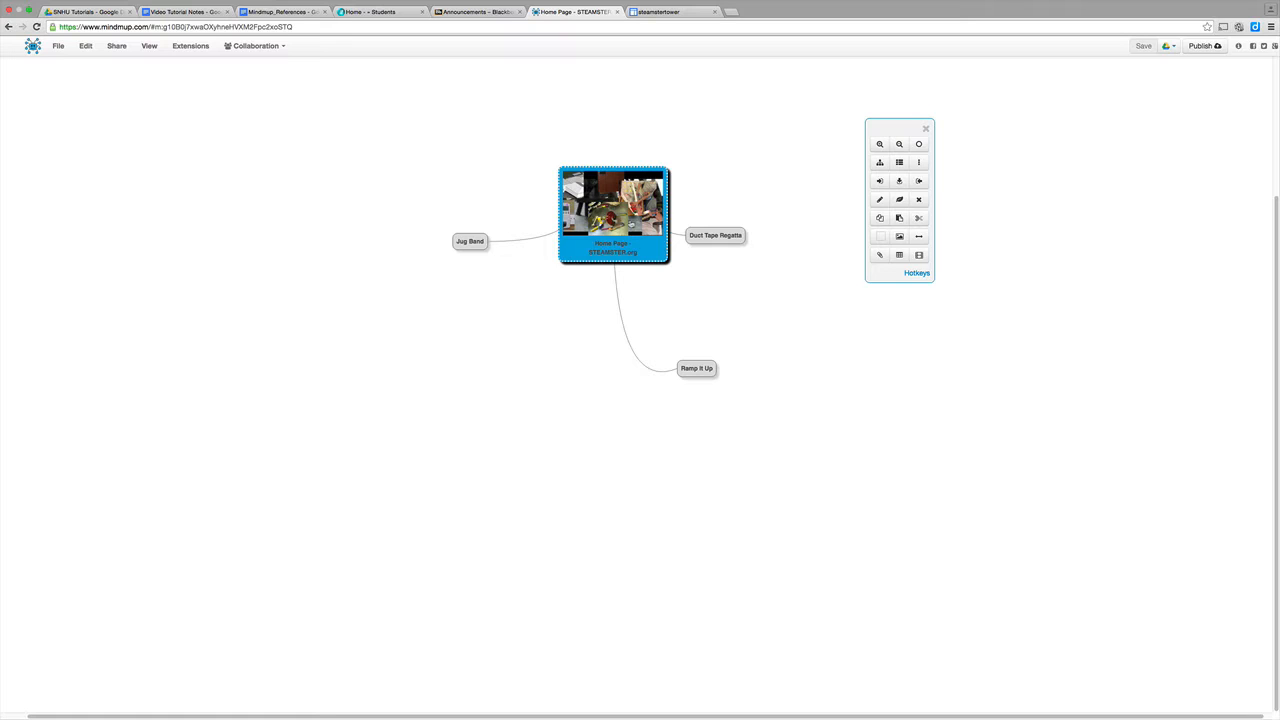
left_click(473, 246)
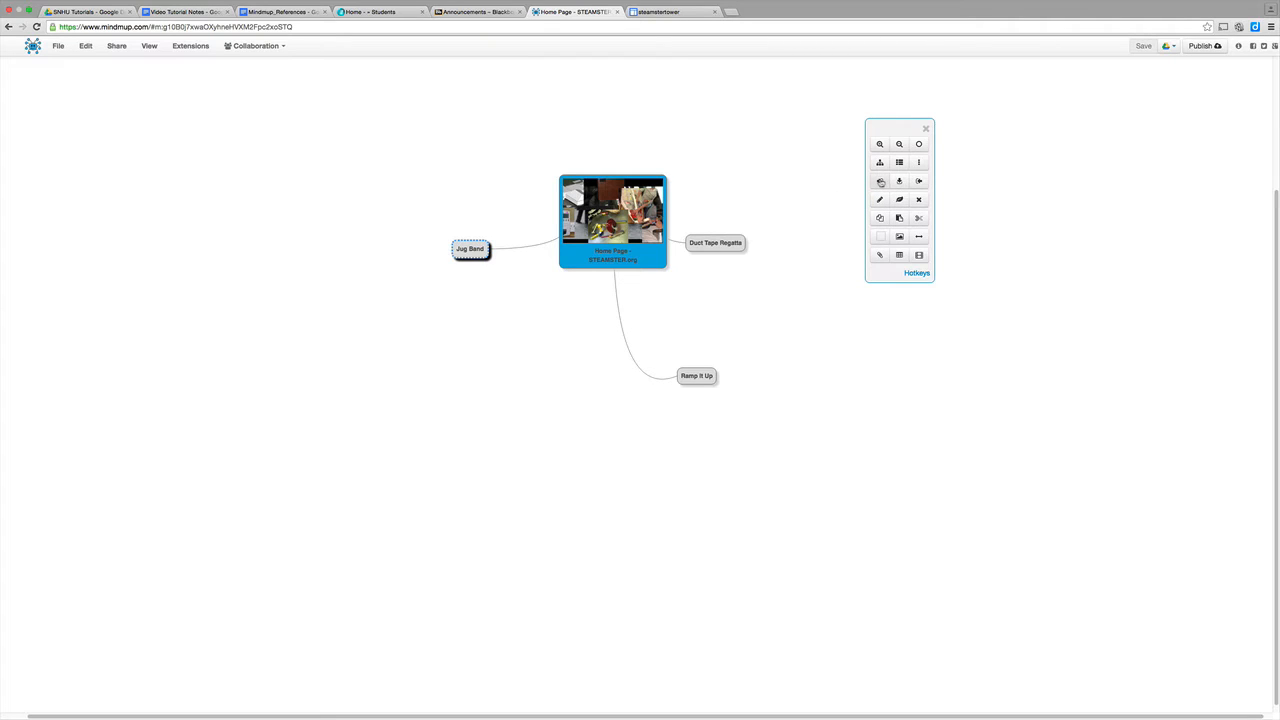
left_click(880, 181)
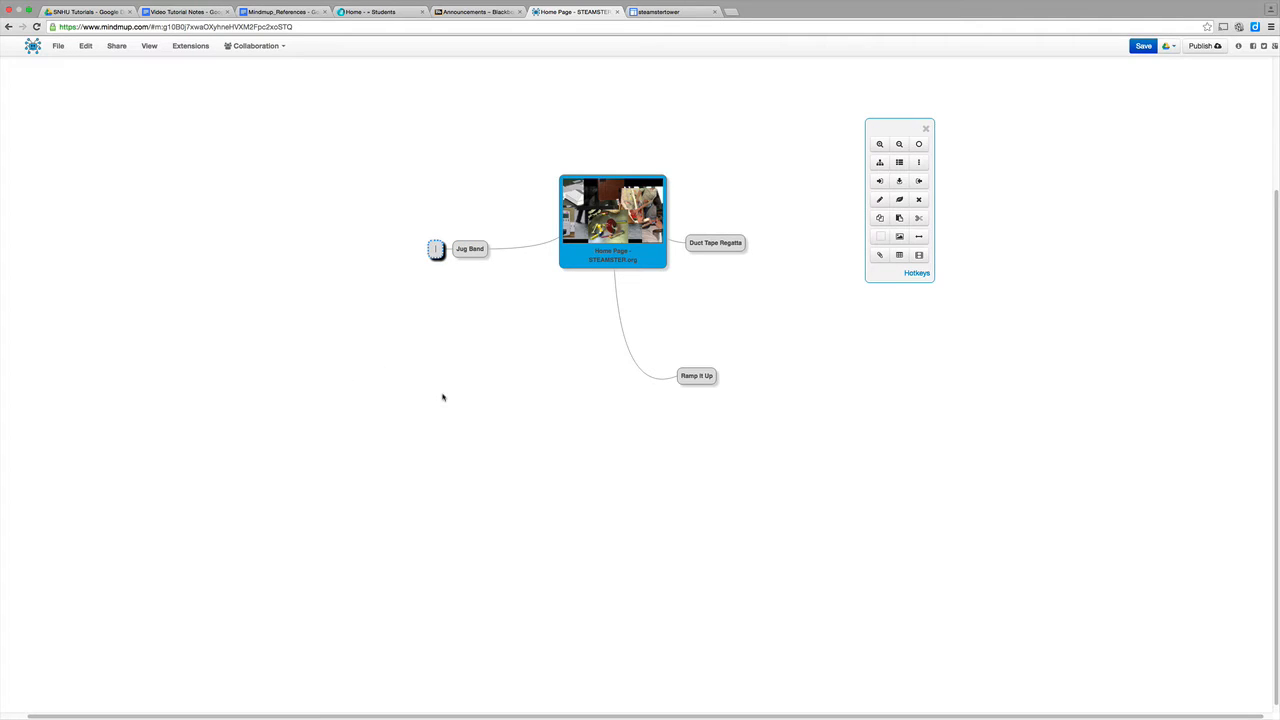
type("Bottle Experiments")
key("Return")
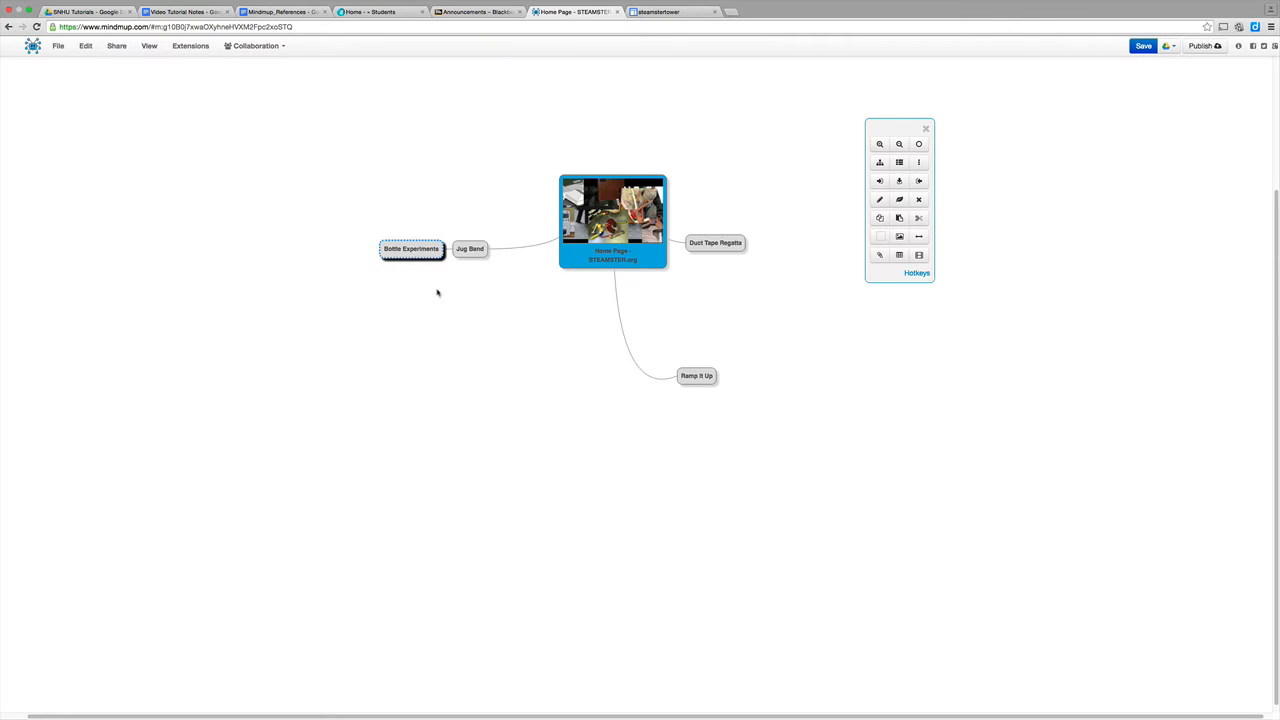
Add a second child node named Harbor Test to Jug Band and place it well below Bottle Experiments.
left_click(476, 254)
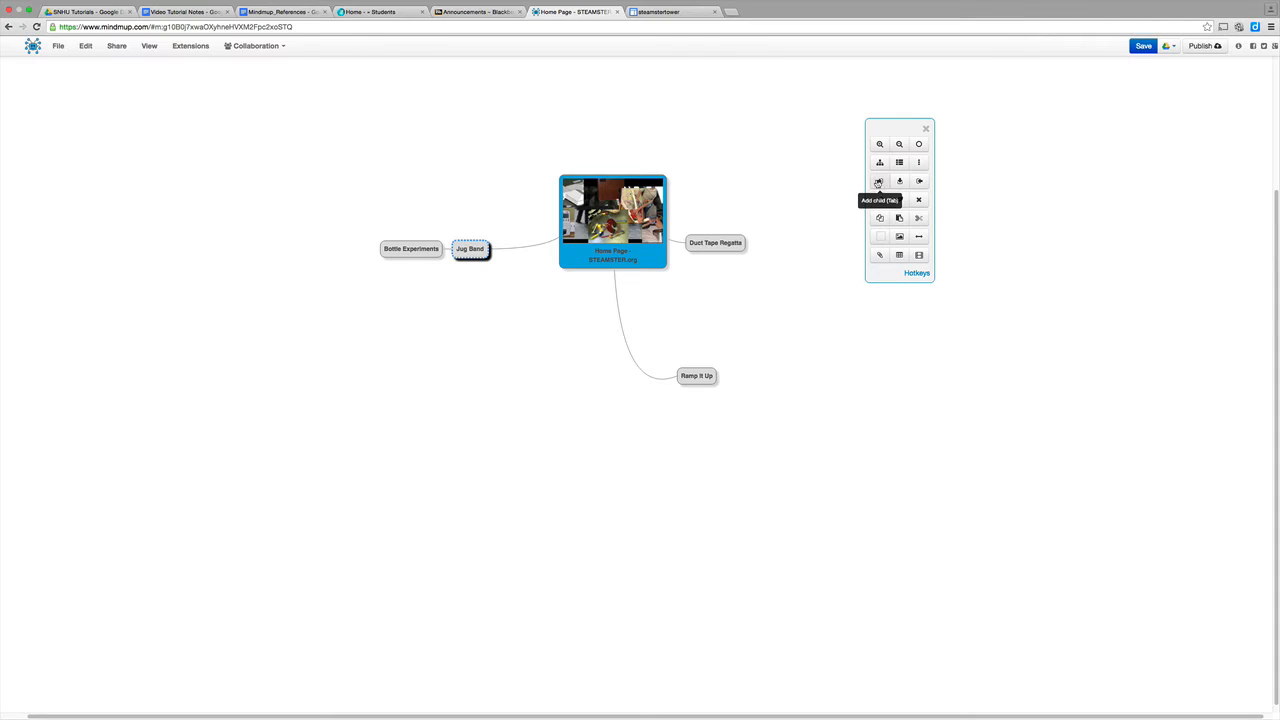
left_click(878, 183)
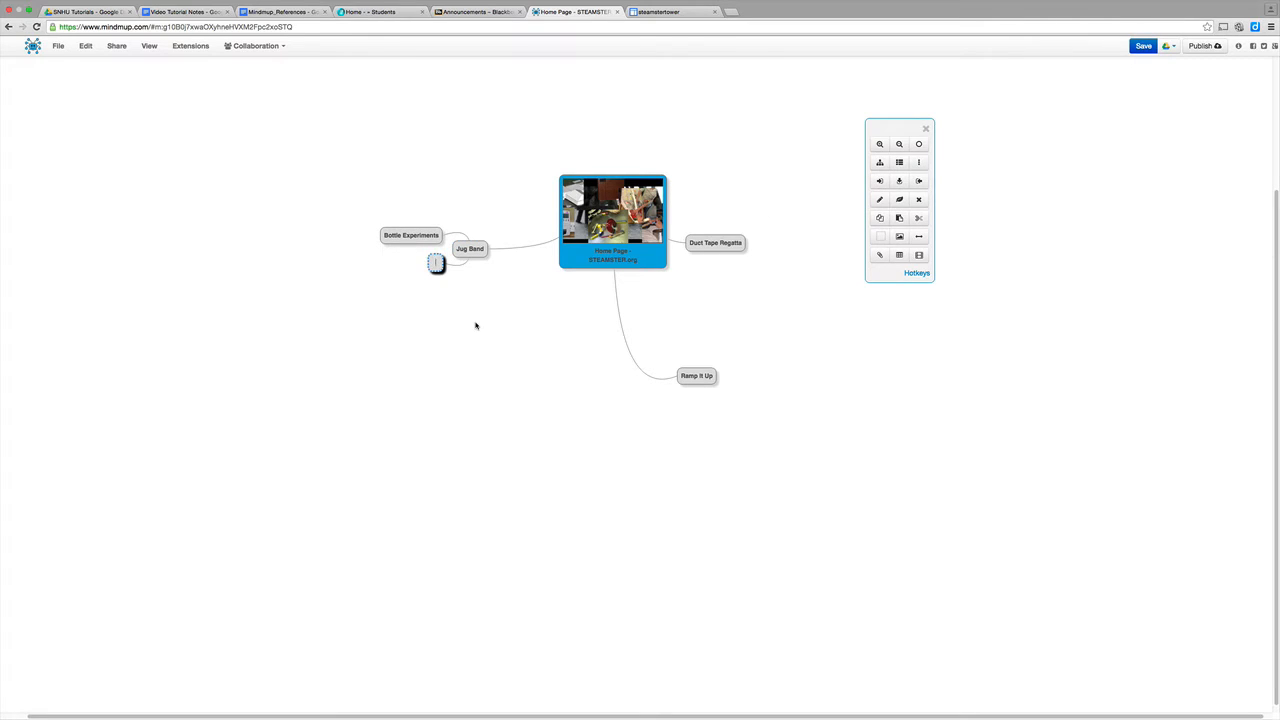
type("Harbor Test")
key("Return")
left_click_drag(431, 270, 431, 314)
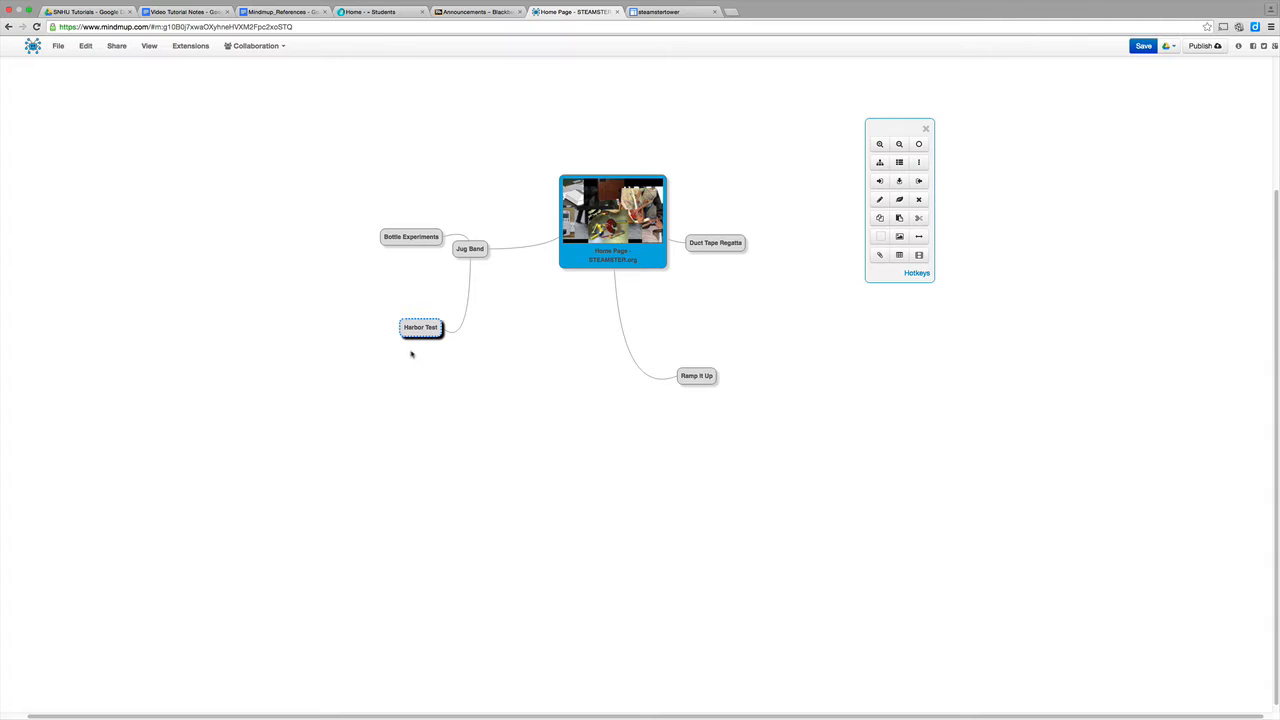
Review the collaboration options without starting a session, and save the mind map.
left_click(264, 48)
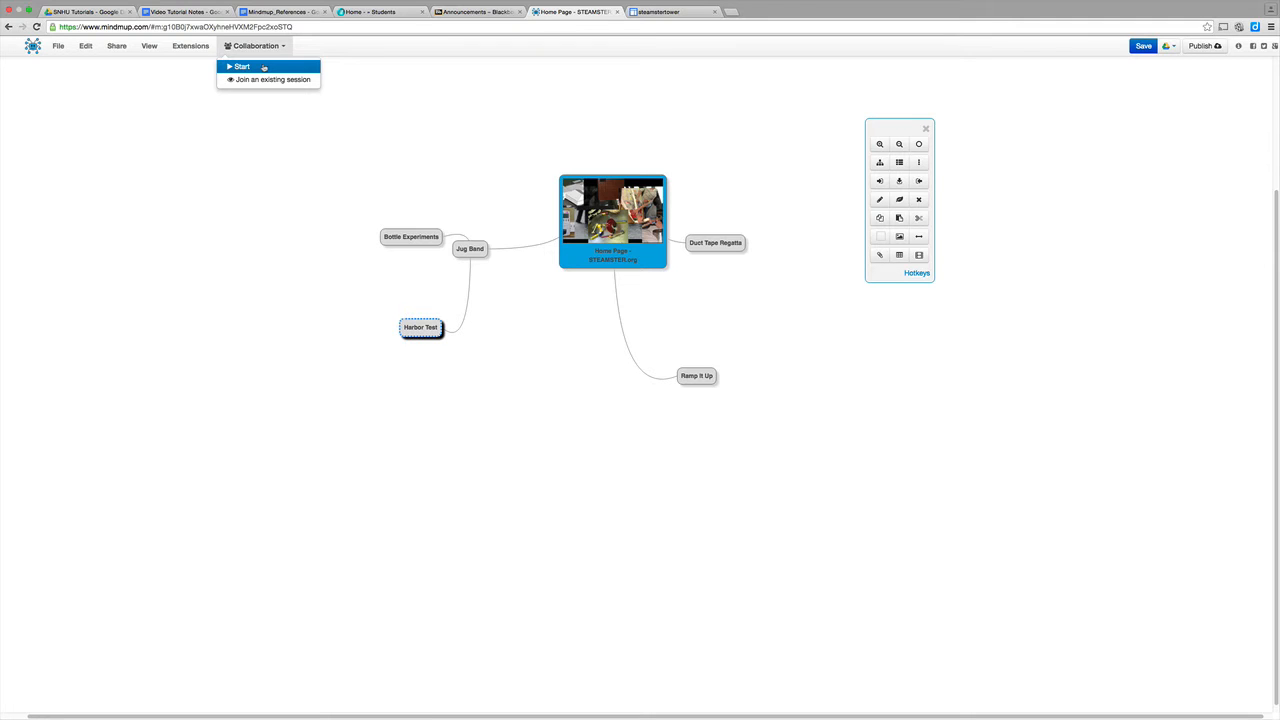
left_click(280, 129)
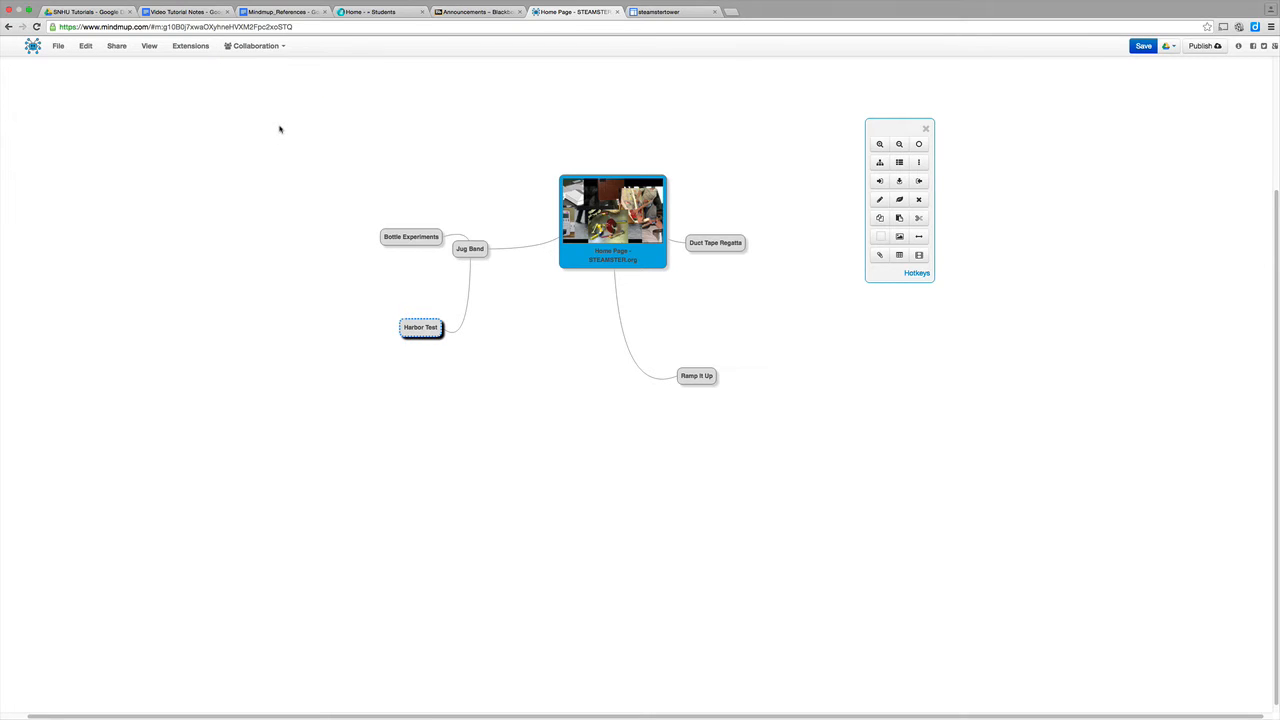
left_click(1145, 47)
Attach the note "Data to be collected during the first marking period of xxxxx" to the Bottle Experiments node and save it.
left_click(406, 237)
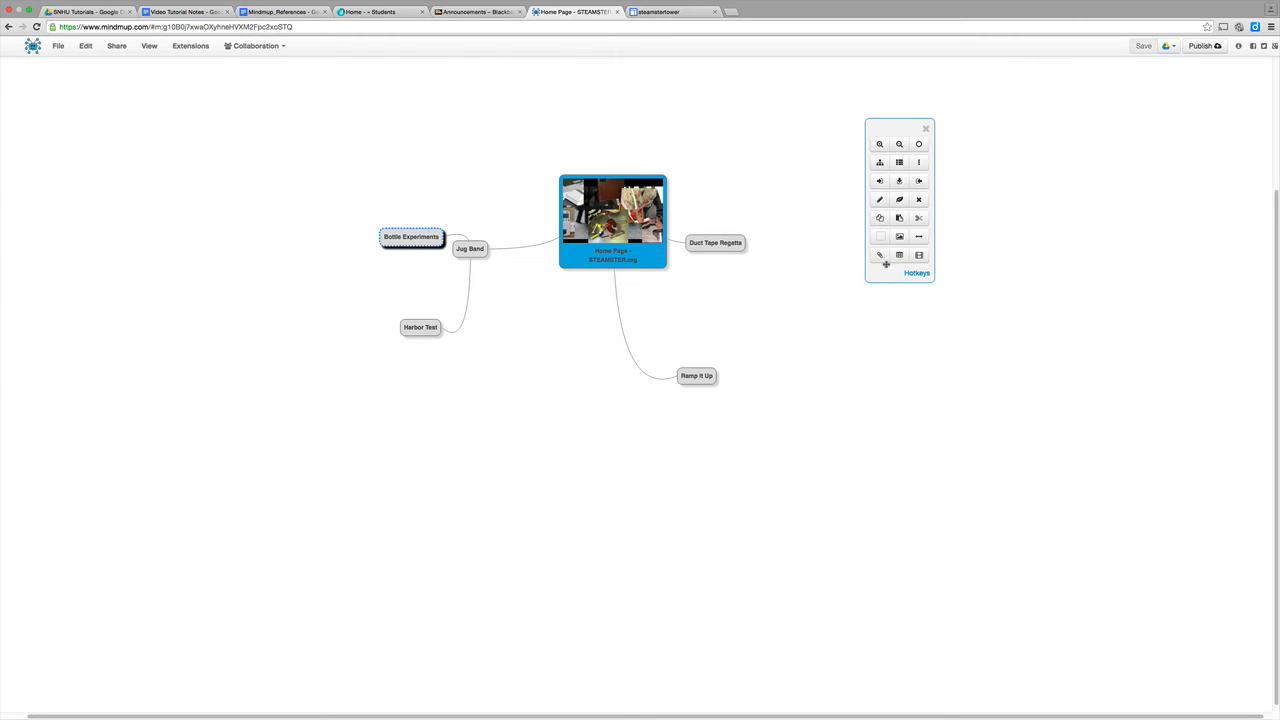
left_click(883, 257)
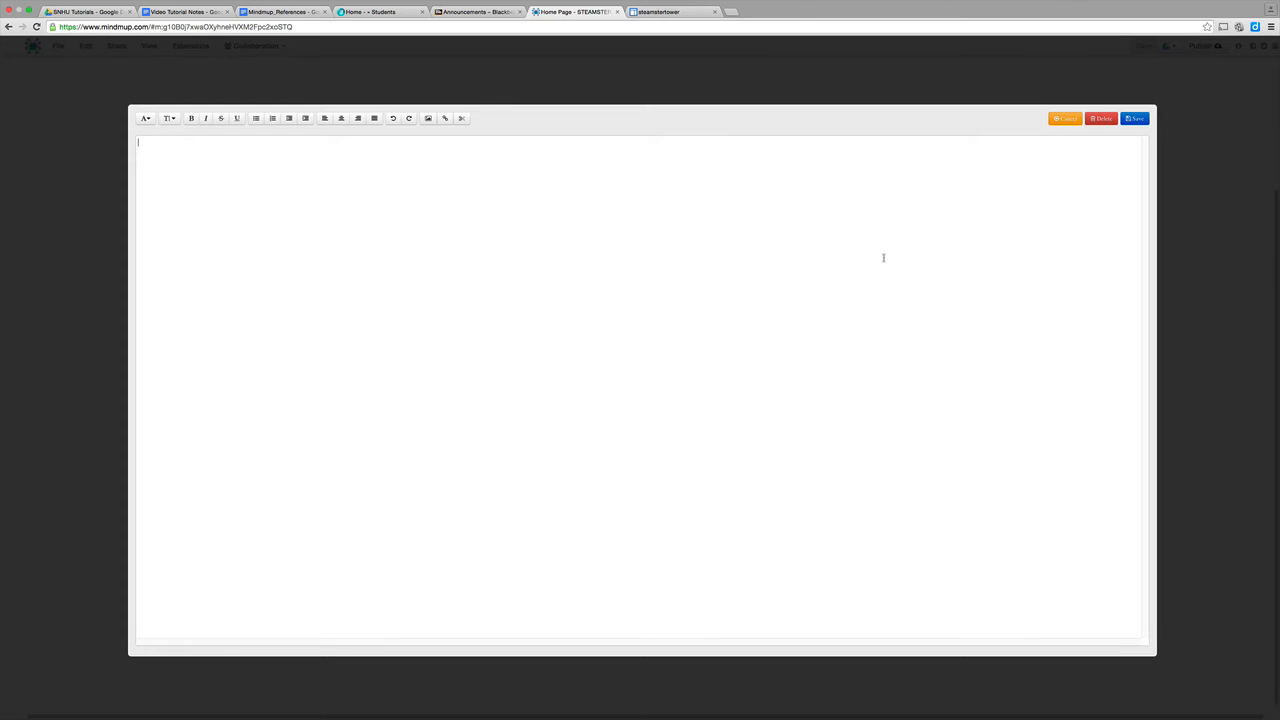
type("Data to be collected during the first marking period of ")
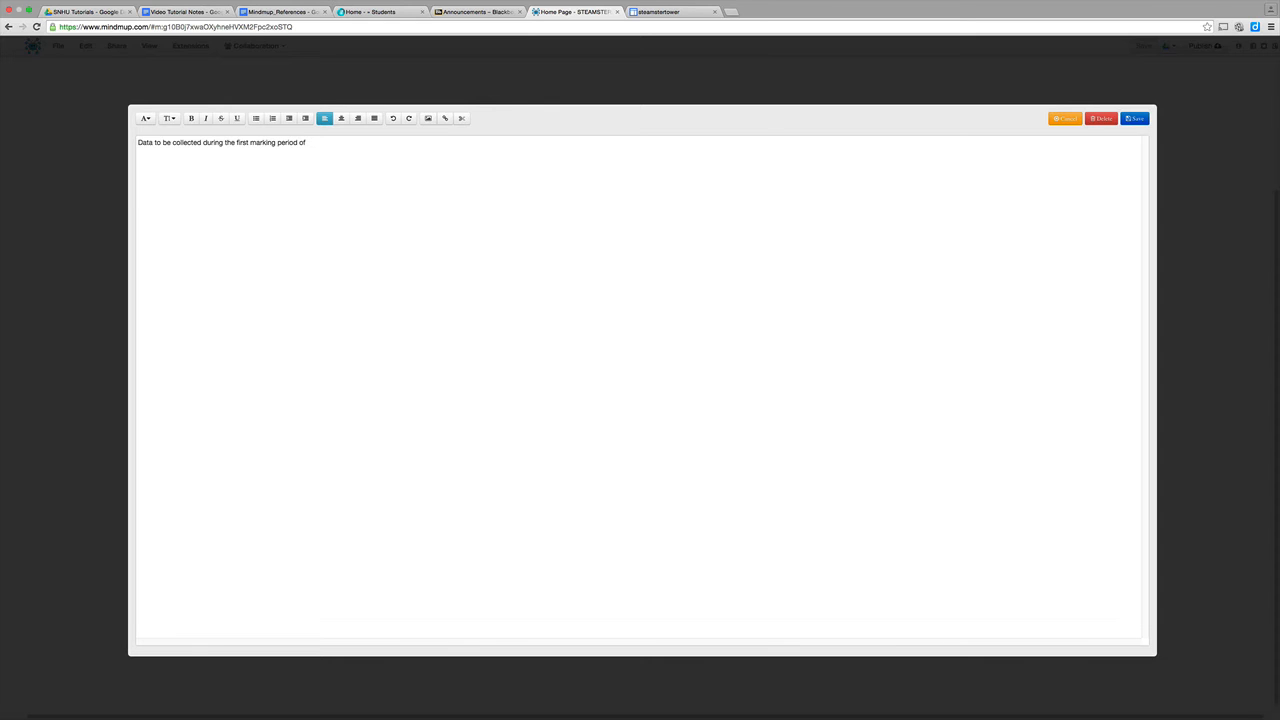
type("xxxxx")
left_click(1135, 119)
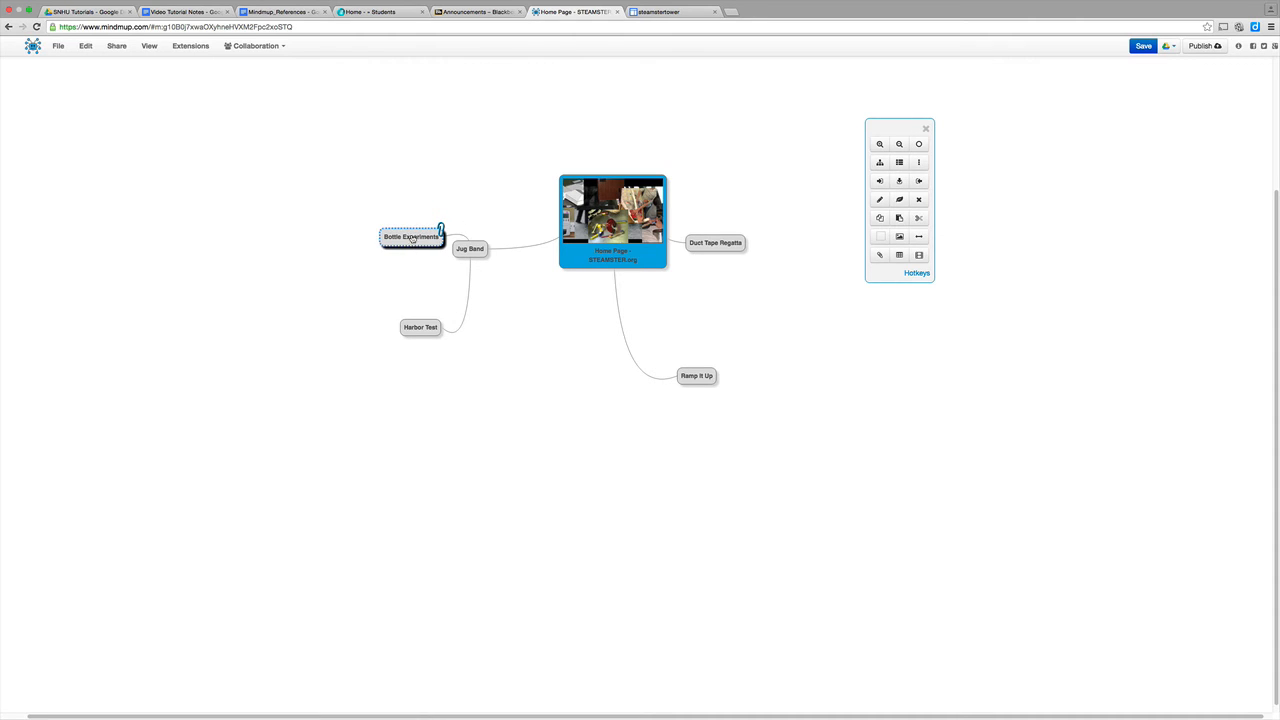
Move Bottle Experiments slightly up and away from Jug Band, and Ramp It Up farther right and a little higher.
mouse_move(412, 240)
left_mouse_down()
mouse_move(305, 320)
mouse_move(397, 222)
left_mouse_up()
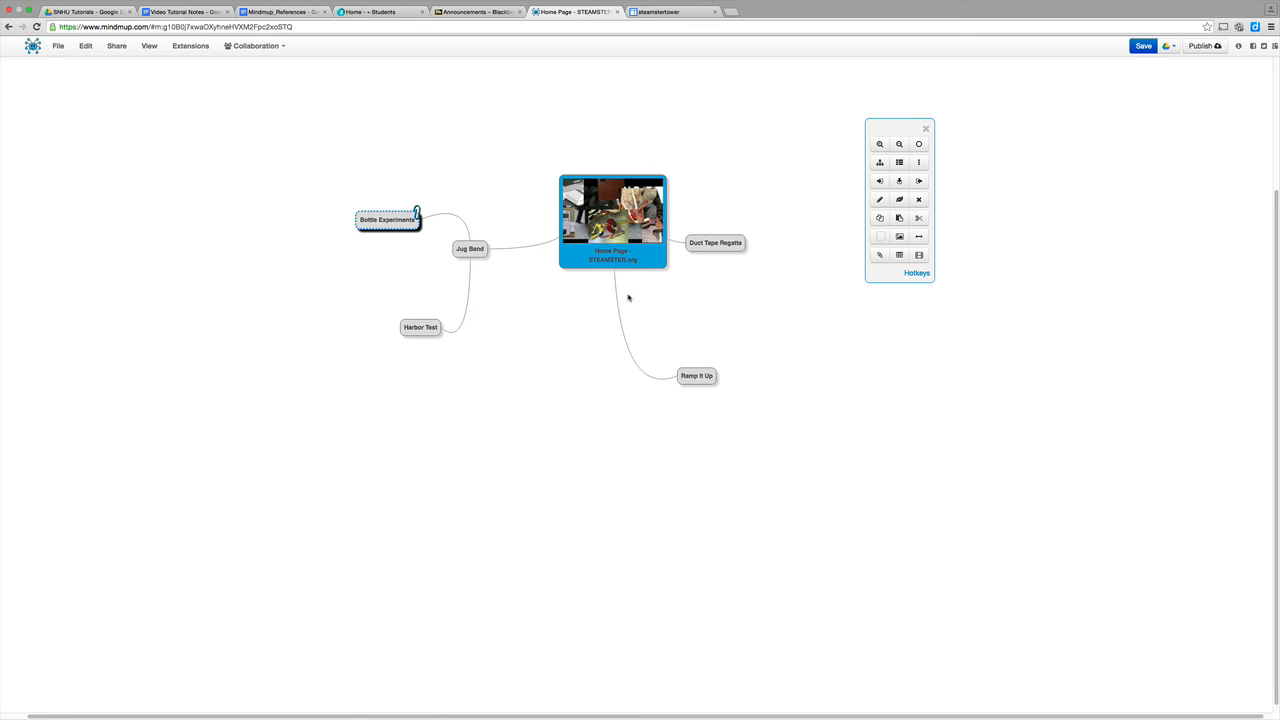
left_click_drag(700, 379, 755, 349)
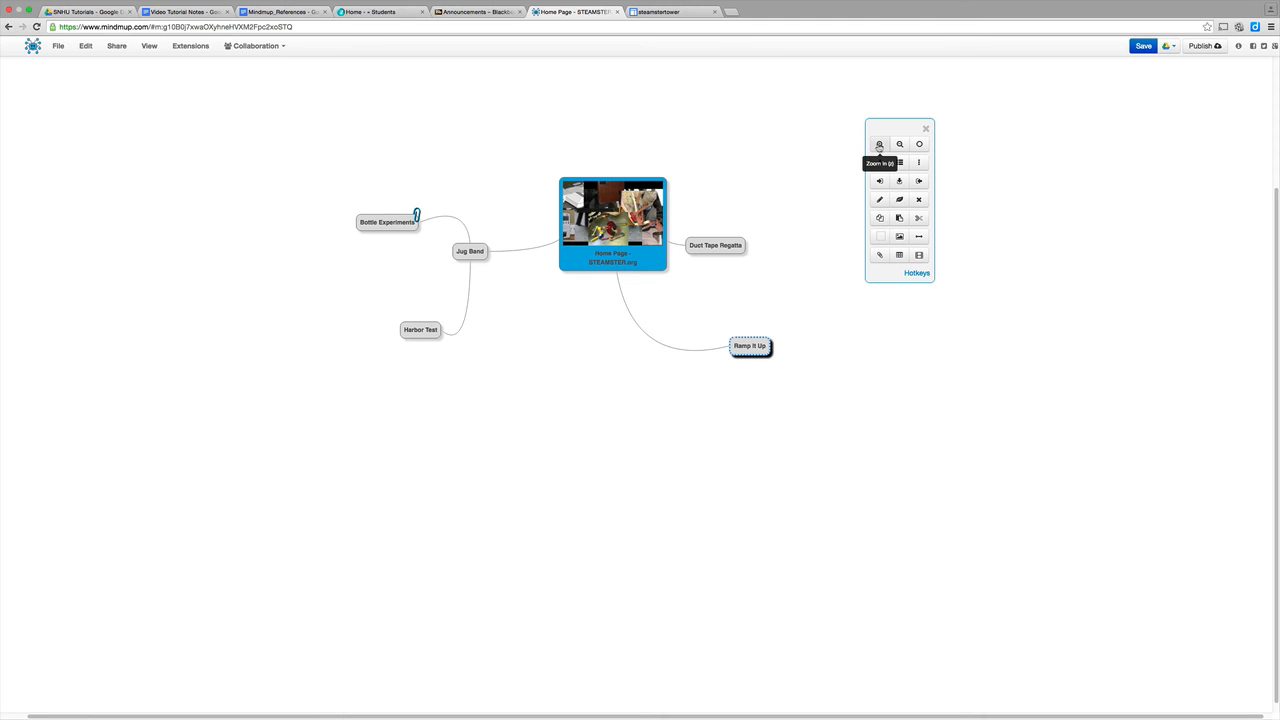
Enlarge the mind map by two zoom levels and centre all its nodes on the canvas.
left_click(879, 145)
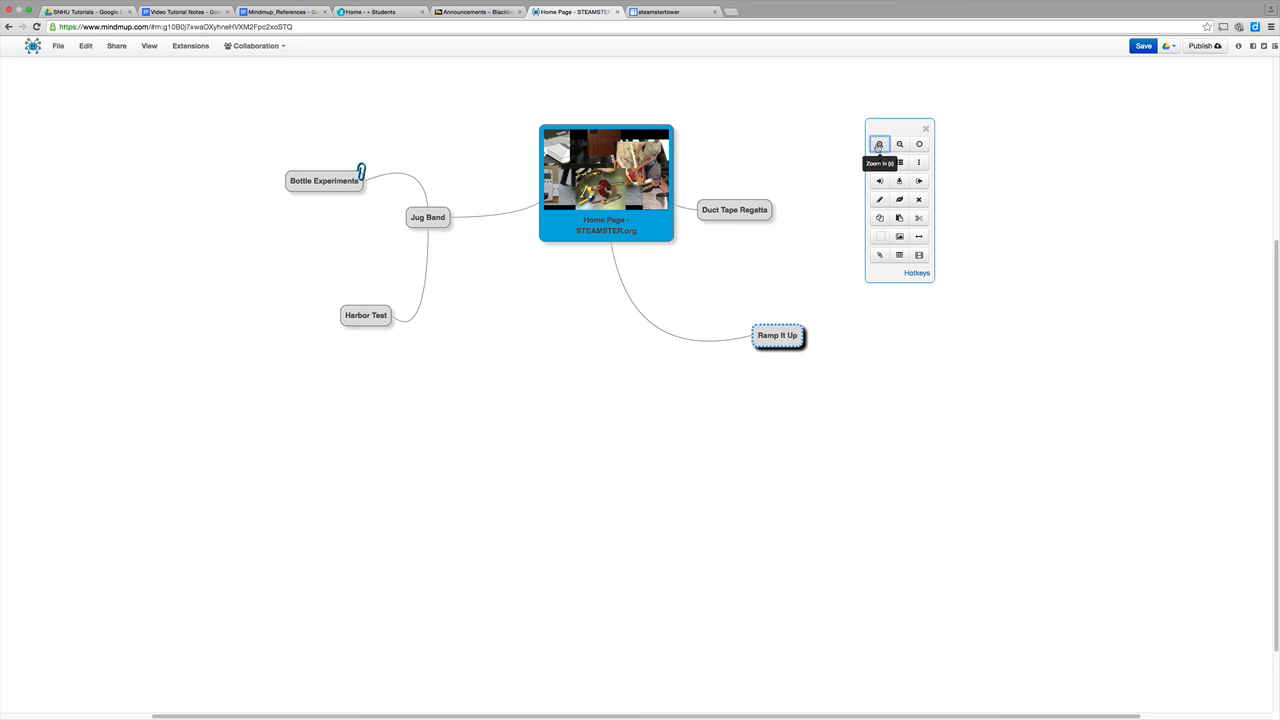
left_click(879, 145)
left_click_drag(577, 300, 586, 506)
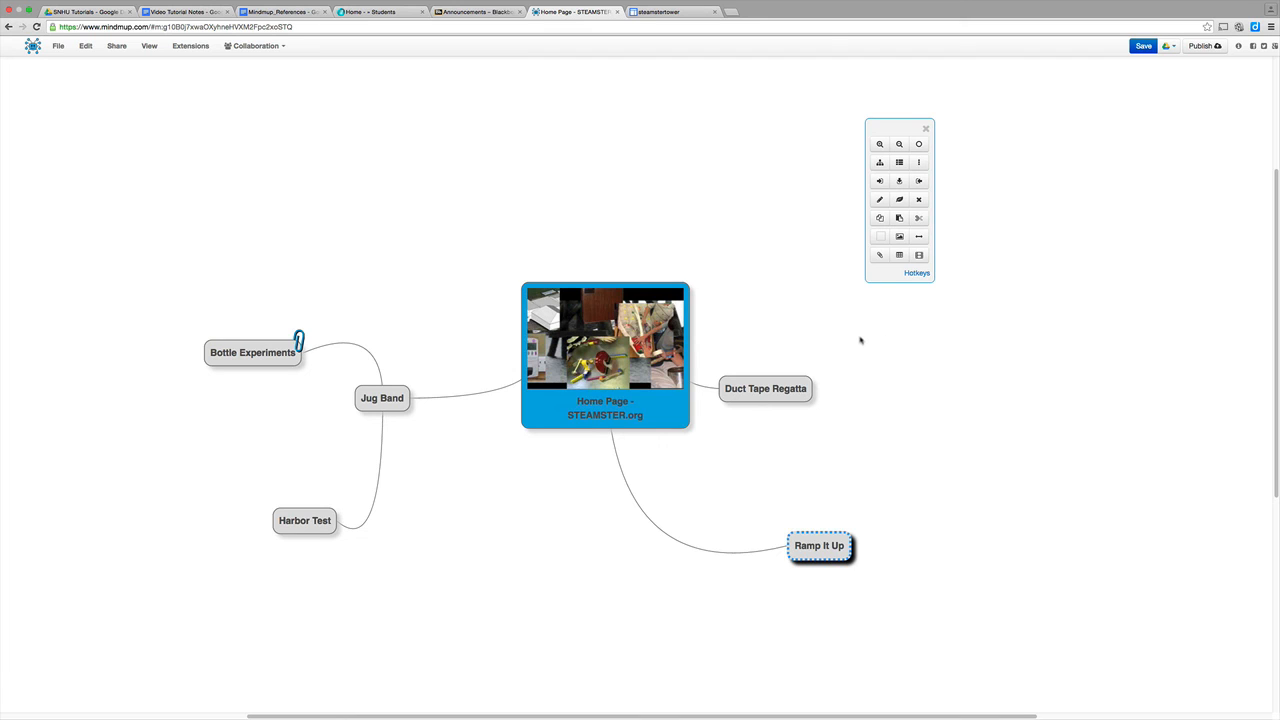
left_click_drag(867, 364, 842, 316)
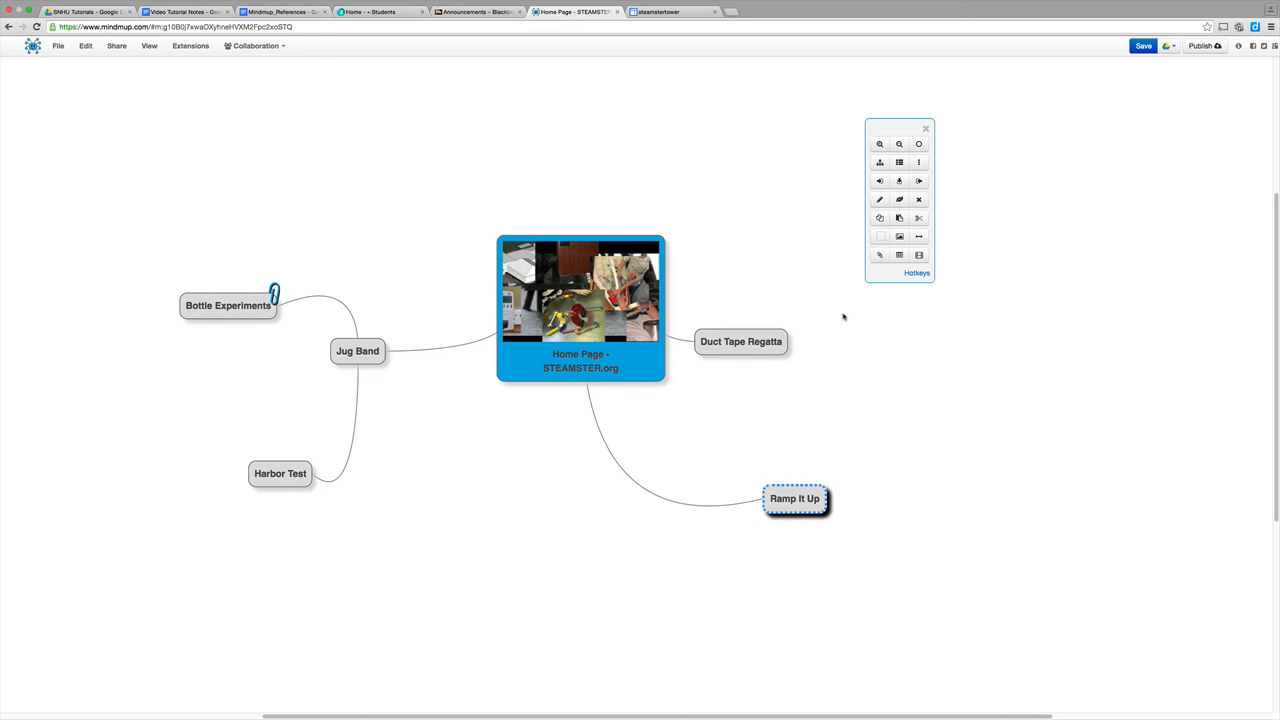